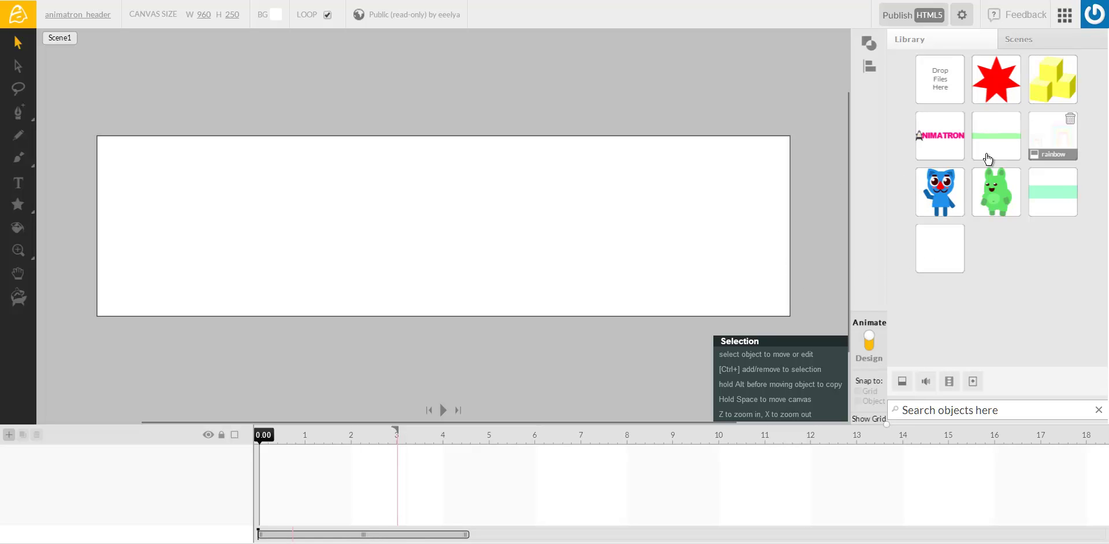
# Place the mint sky backdrop and the green ground from the Library onto the stage.
pyautogui.moveTo(935, 251)
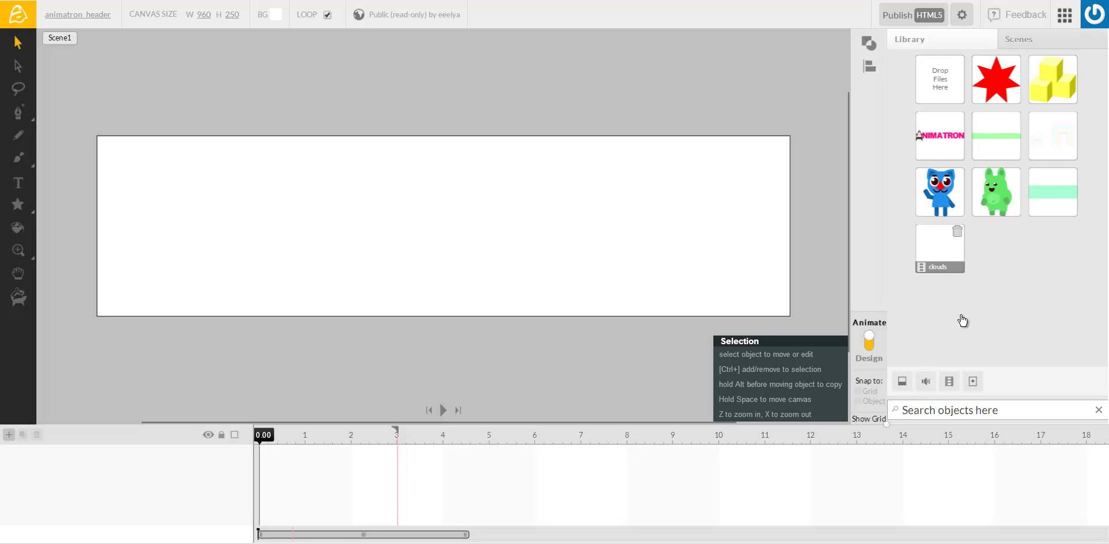
pyautogui.moveTo(1003, 192)
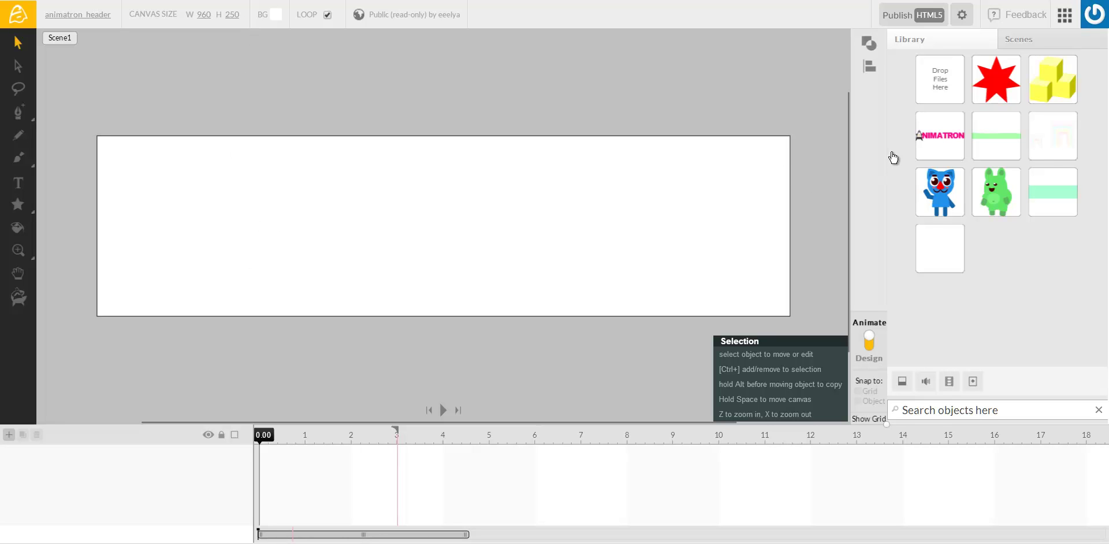
pyautogui.moveTo(1064, 203)
pyautogui.moveTo(989, 143)
pyautogui.moveTo(1050, 202); pyautogui.dragTo(440, 227)
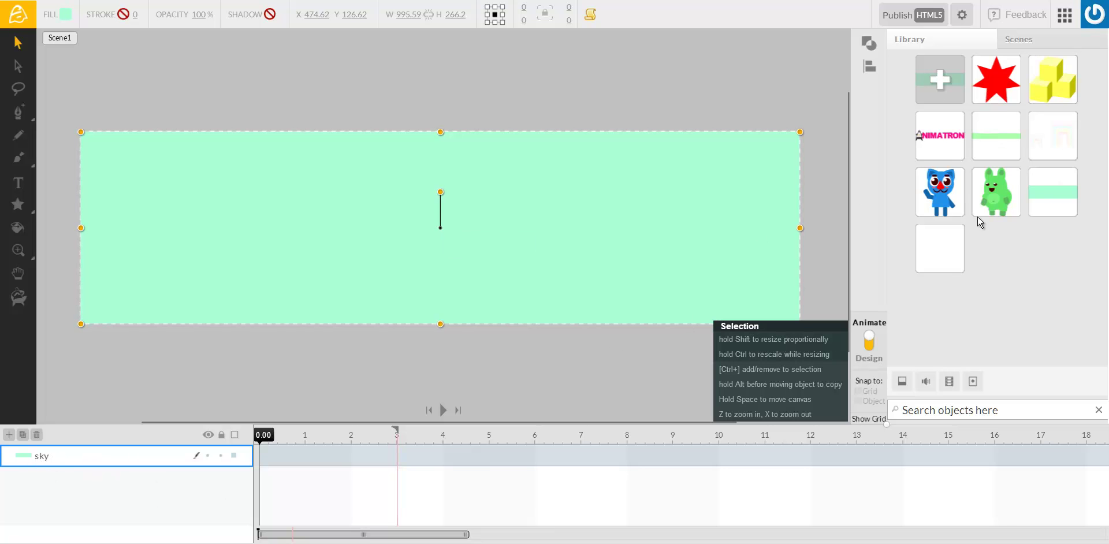
pyautogui.moveTo(997, 145); pyautogui.dragTo(428, 283)
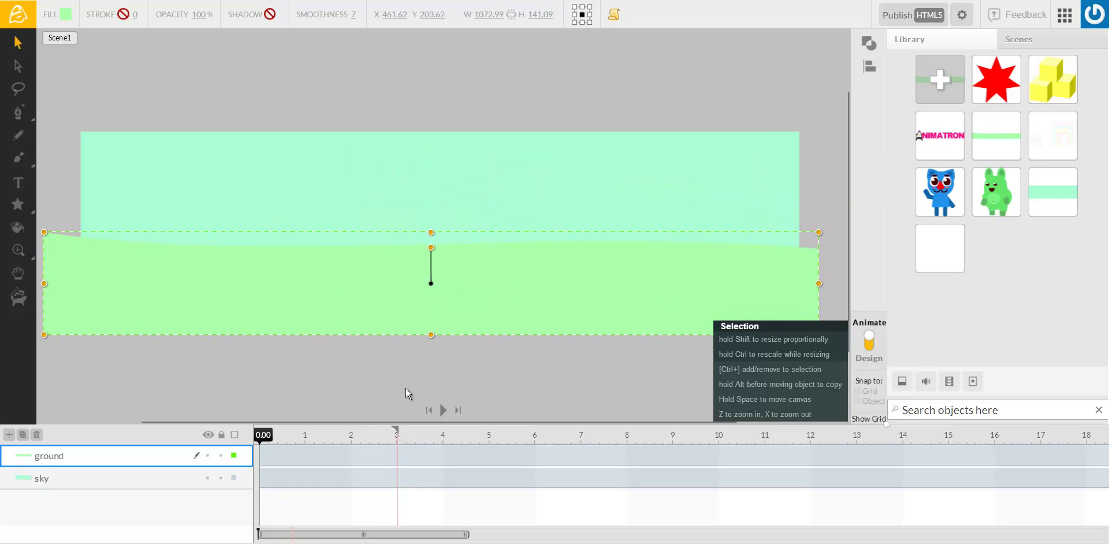
# Lower the ground to record a test keyframe at 1.40 and preview its motion.
pyautogui.click(443, 410)
pyautogui.click(502, 323)
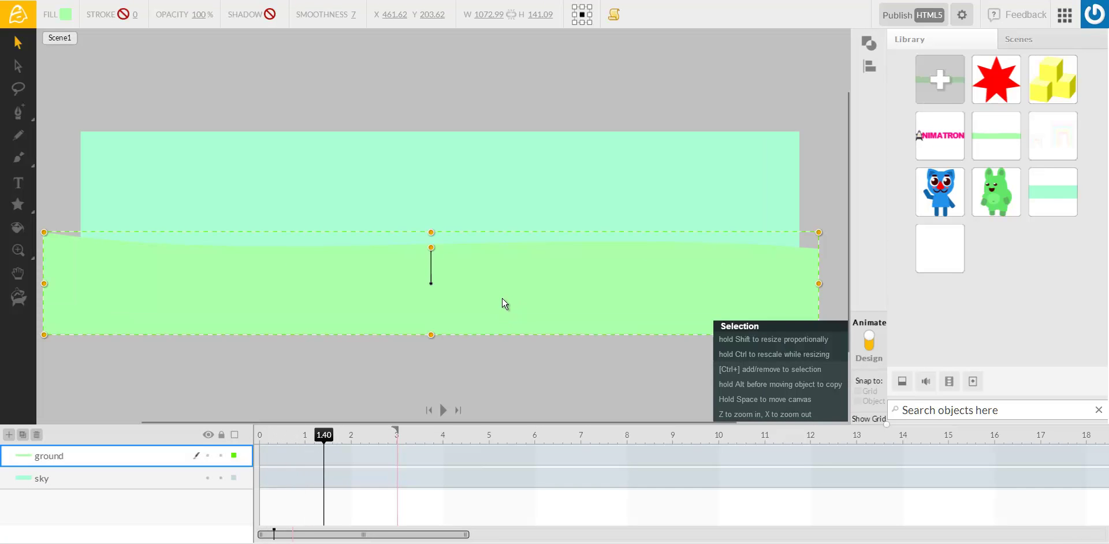
pyautogui.moveTo(509, 283); pyautogui.dragTo(508, 298)
pyautogui.click(440, 412)
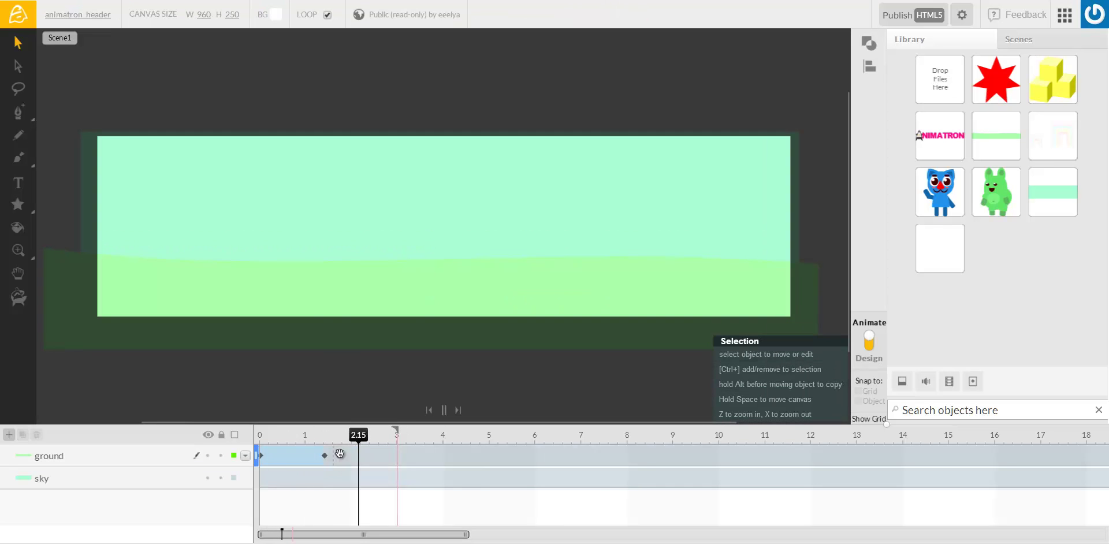
# Select the ground and switch to design mode so edits aren't keyframed.
pyautogui.click(180, 455)
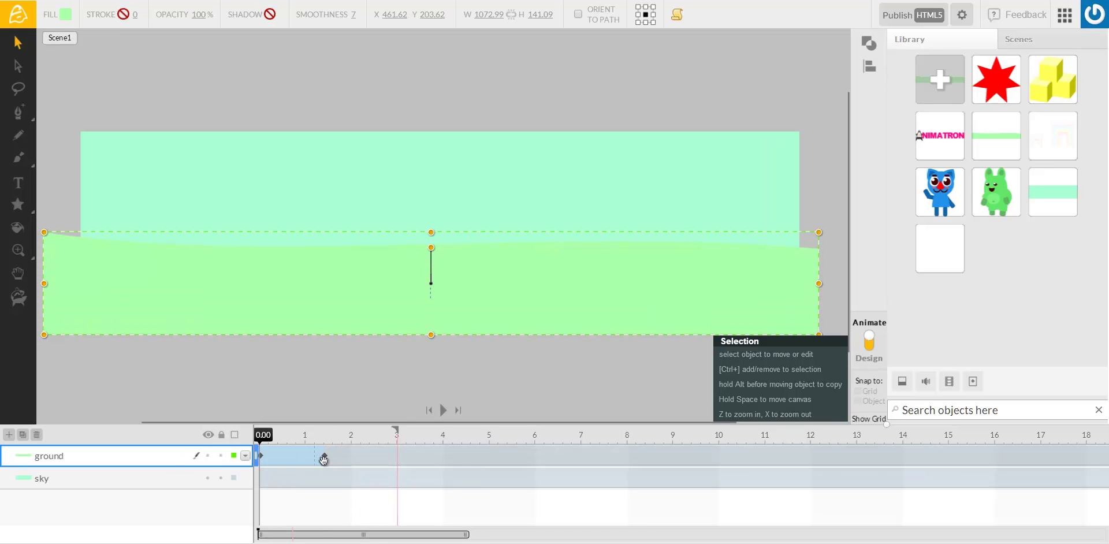
pyautogui.click(871, 334)
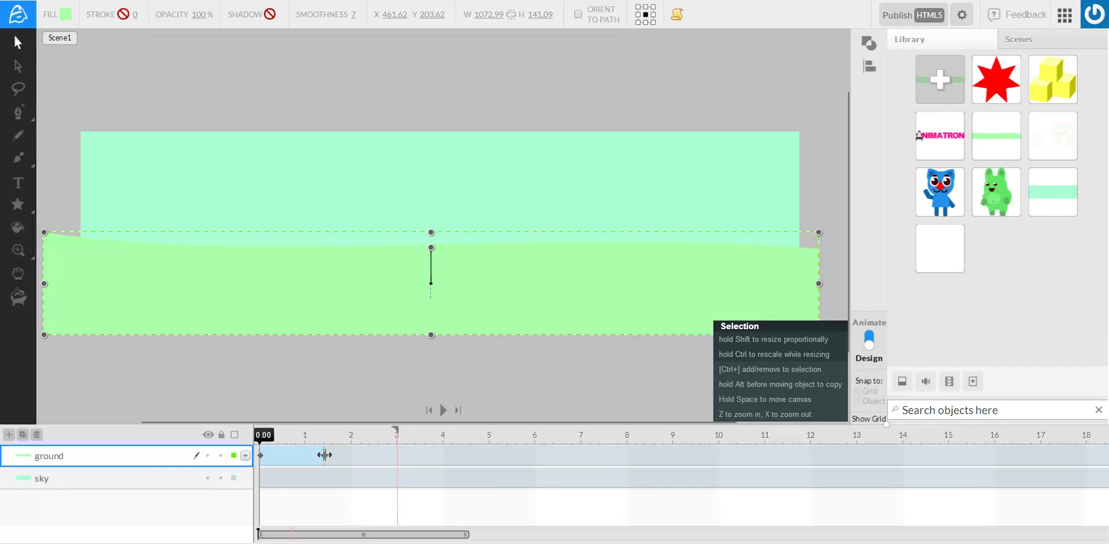
pyautogui.click(326, 456)
pyautogui.click(260, 455)
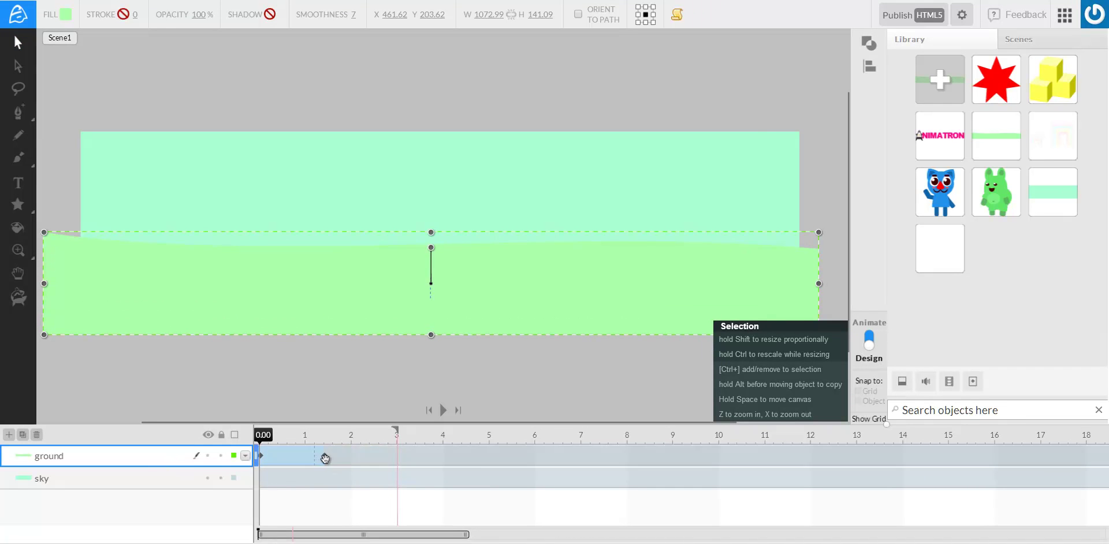
# Remove the ground's 1.40 keyframe and preview the now-static ground.
pyautogui.rightClick(324, 457)
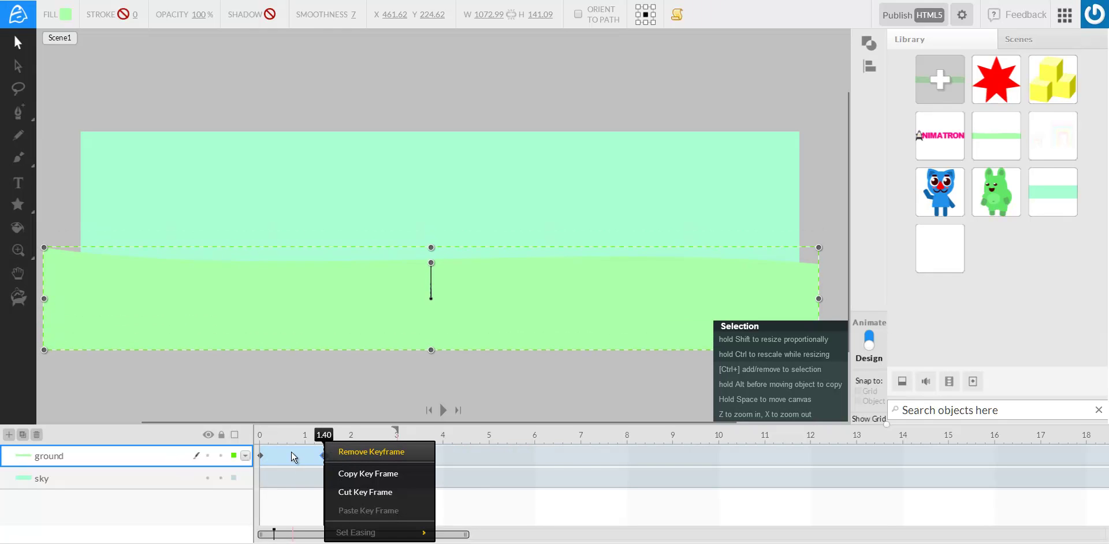
pyautogui.click(364, 451)
pyautogui.click(255, 440)
pyautogui.click(443, 410)
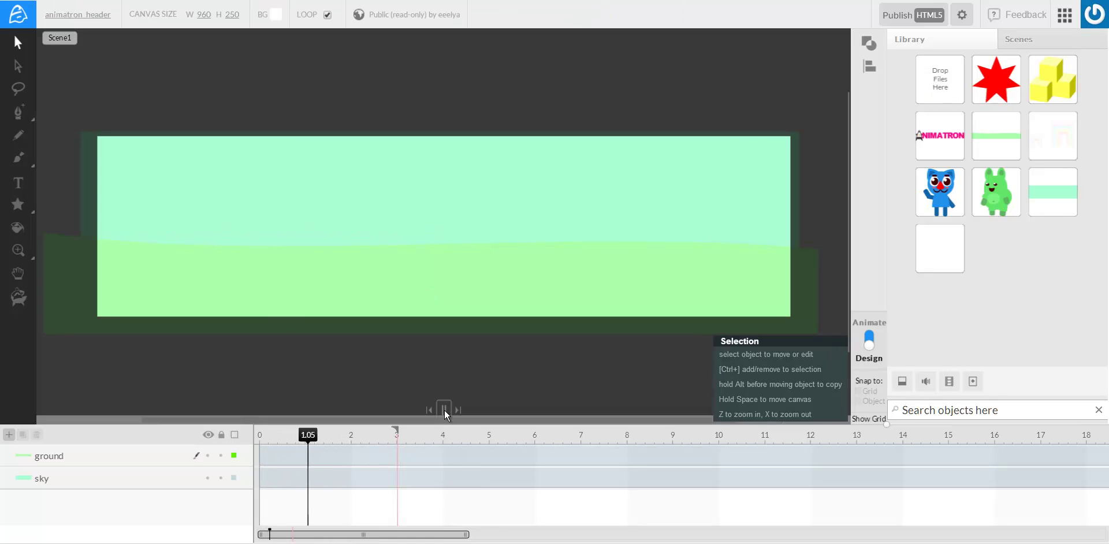
pyautogui.click(231, 452)
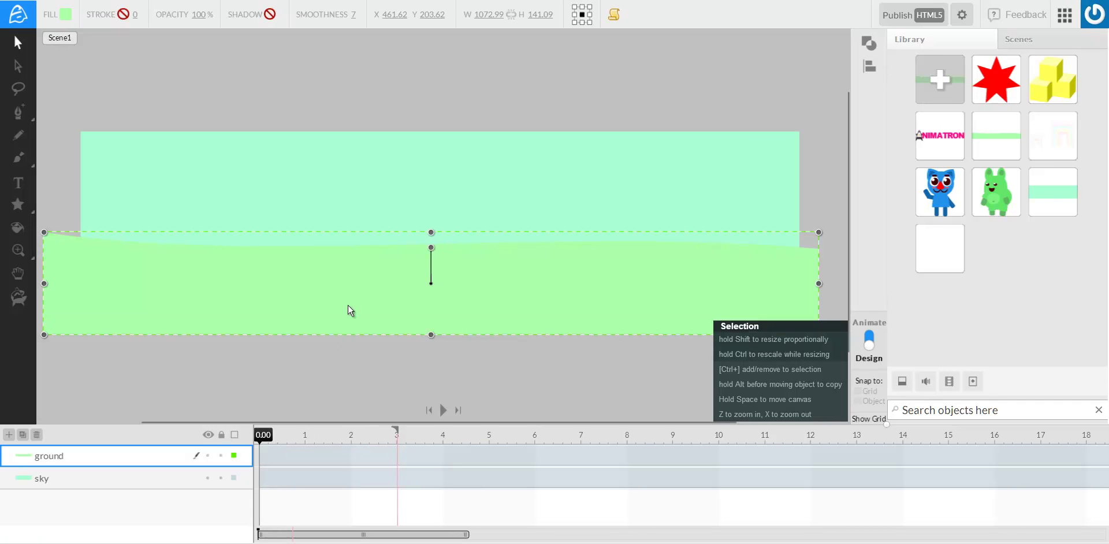
# Nudge the ground lower, place the blue cat left and green bunny right, then preview.
pyautogui.moveTo(347, 314); pyautogui.dragTo(351, 324)
pyautogui.moveTo(941, 200)
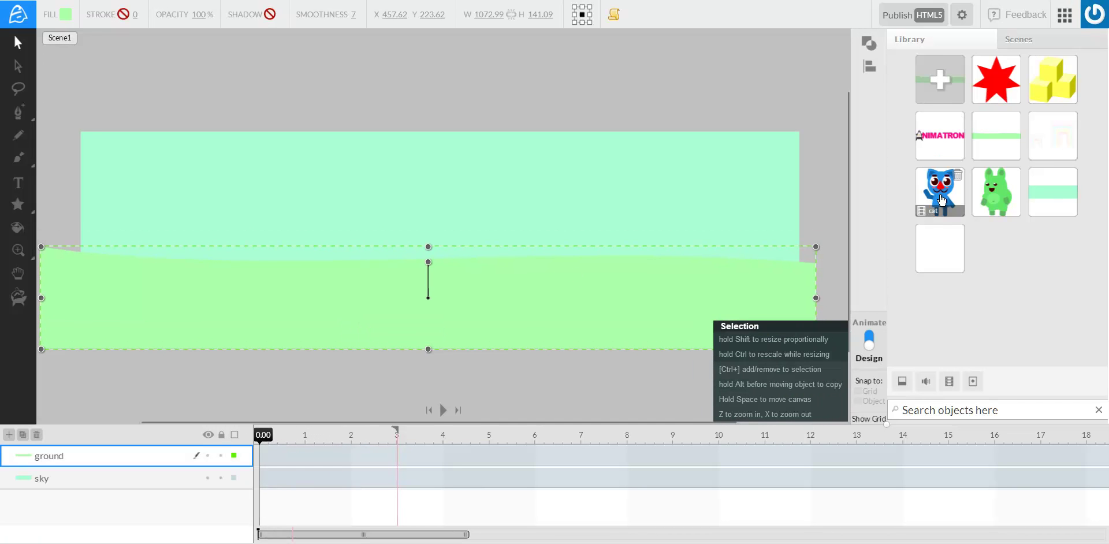
pyautogui.moveTo(941, 201); pyautogui.dragTo(198, 212)
pyautogui.moveTo(554, 268); pyautogui.dragTo(564, 217)
pyautogui.click(446, 411)
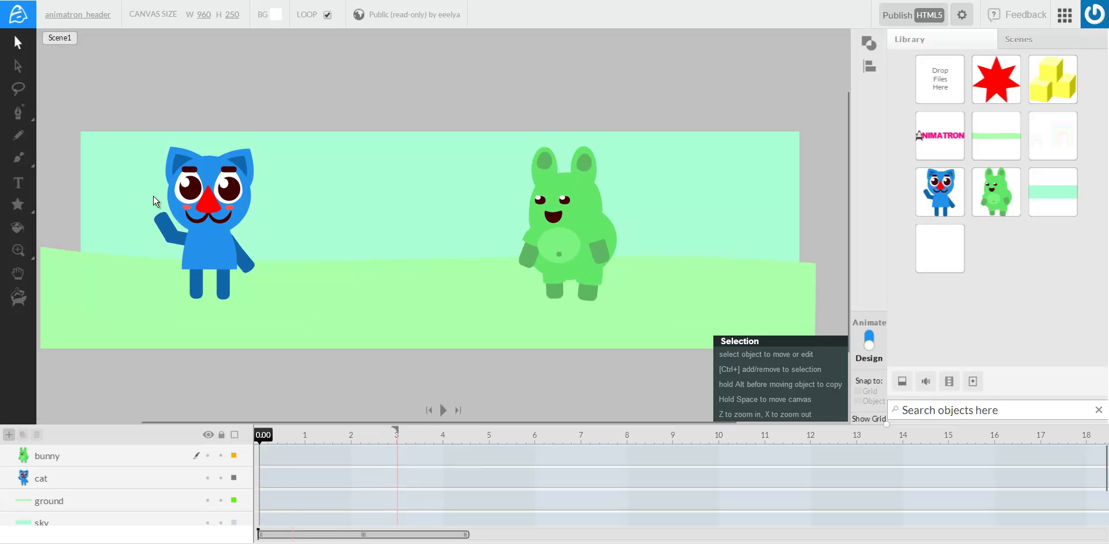
pyautogui.doubleClick(198, 233)
pyautogui.click(333, 443)
pyautogui.moveTo(257, 442); pyautogui.dragTo(333, 441)
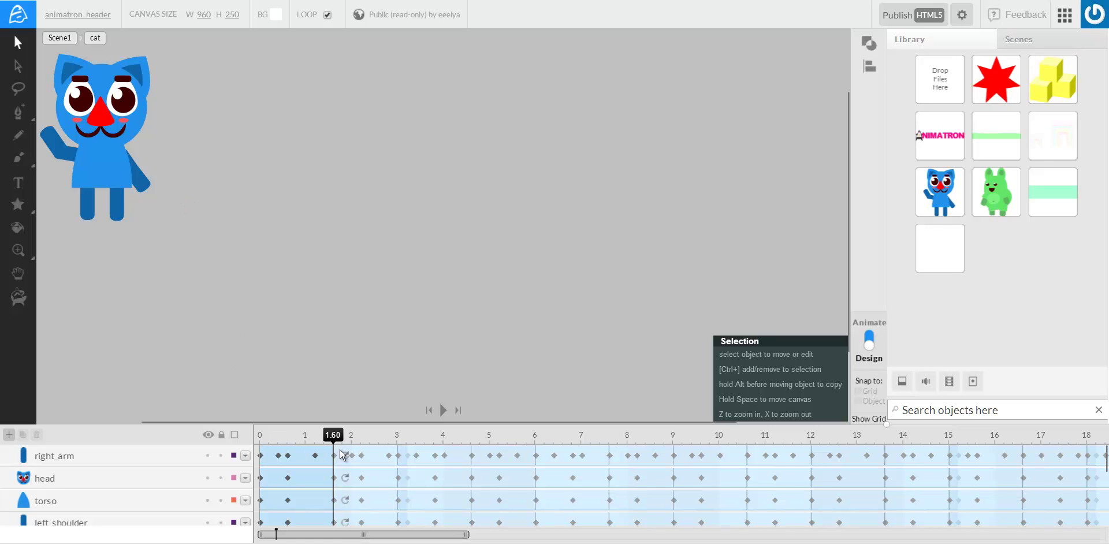
pyautogui.click(349, 462)
pyautogui.click(58, 154)
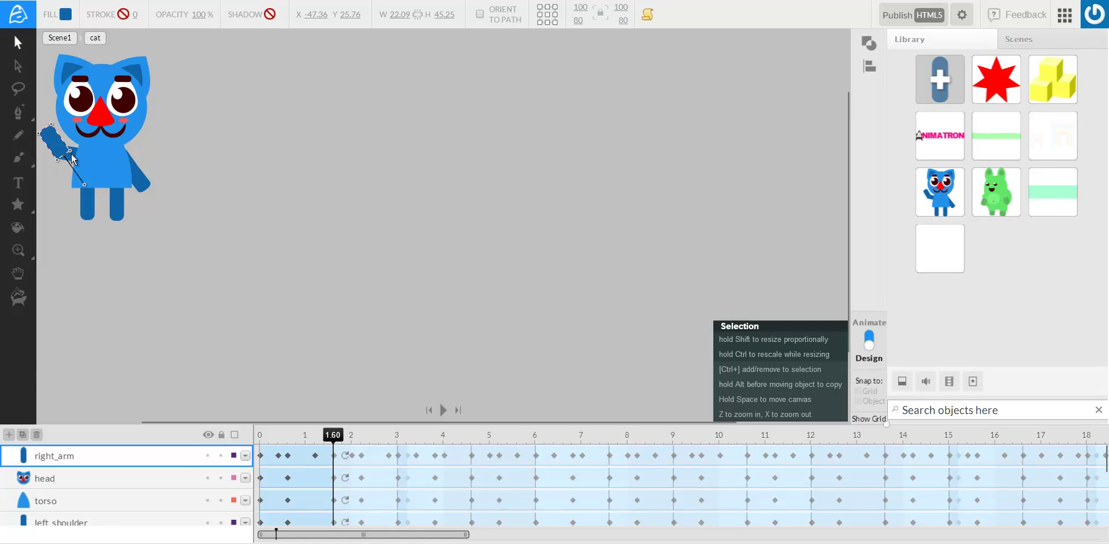
pyautogui.click(74, 158)
pyautogui.click(53, 148)
pyautogui.click(144, 184)
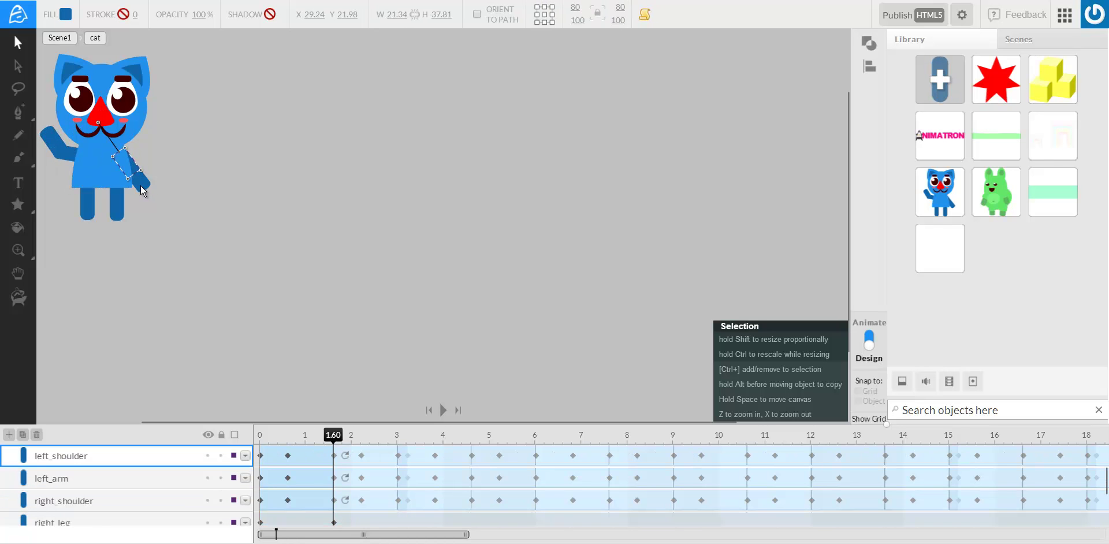
pyautogui.click(119, 115)
pyautogui.doubleClick(118, 115)
pyautogui.click(128, 145)
pyautogui.click(99, 151)
pyautogui.click(96, 41)
pyautogui.doubleClick(221, 105)
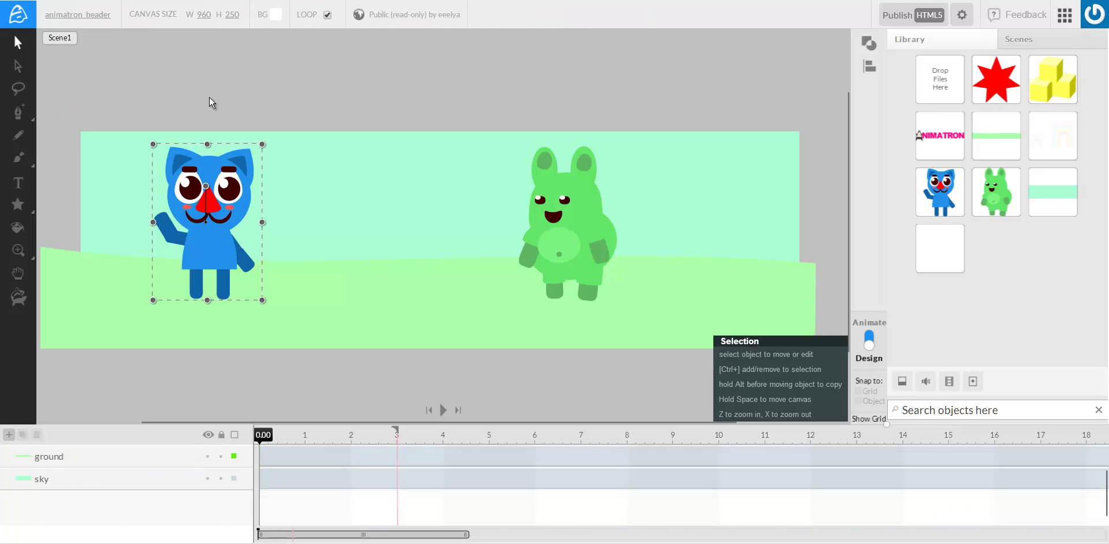
pyautogui.click(581, 262)
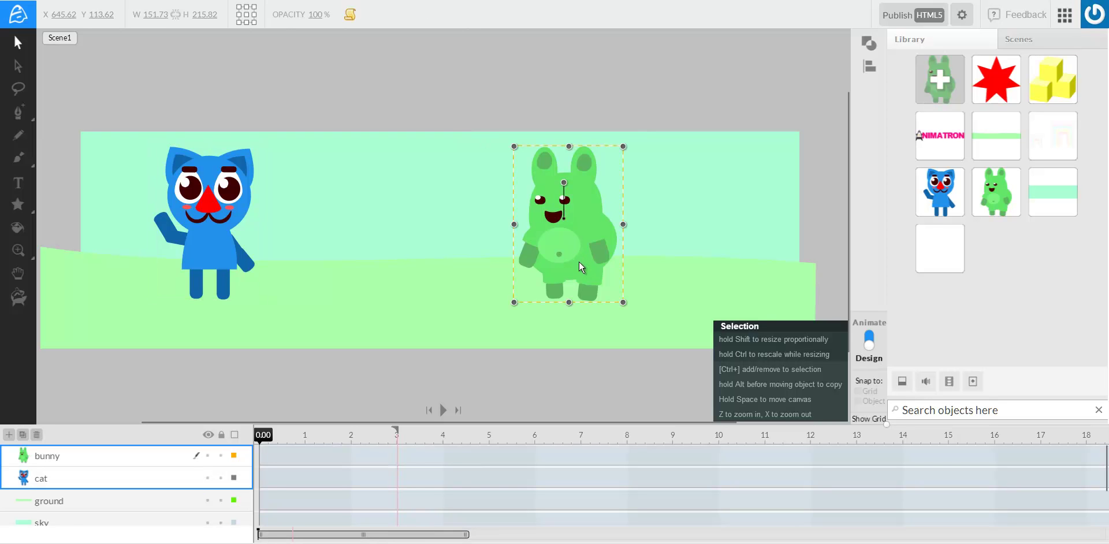
pyautogui.press('Return')
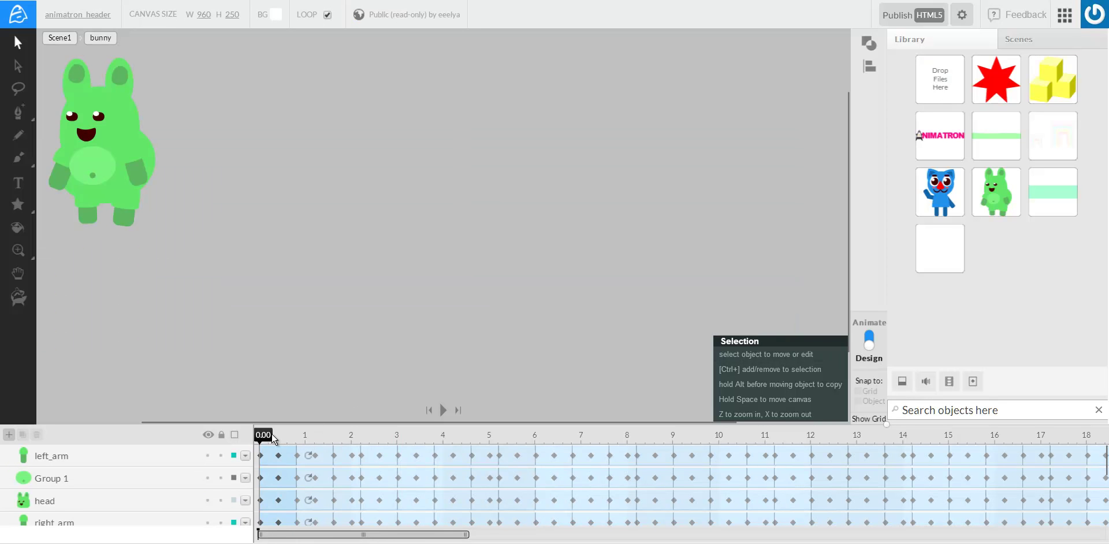
pyautogui.moveTo(273, 439)
pyautogui.mouseDown()
pyautogui.moveTo(300, 445)
pyautogui.moveTo(261, 444)
pyautogui.moveTo(291, 445)
pyautogui.mouseUp()
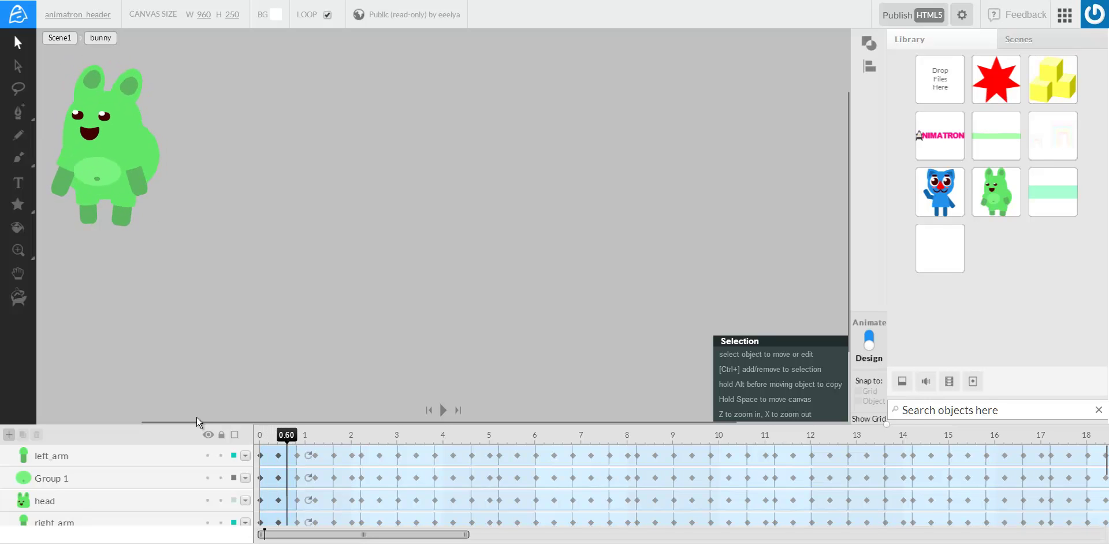
pyautogui.click(146, 168)
pyautogui.click(114, 133)
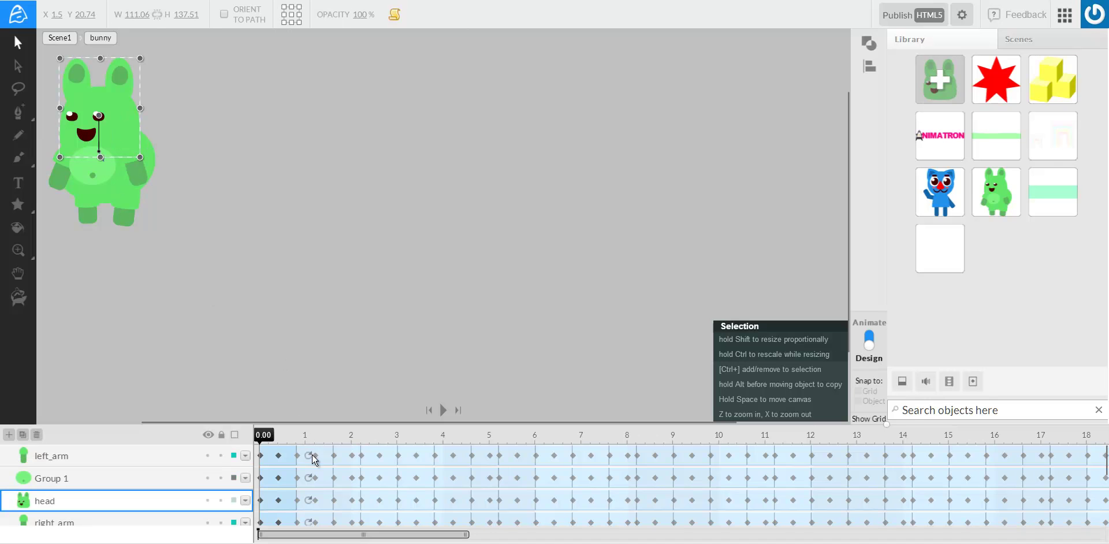
pyautogui.click(61, 38)
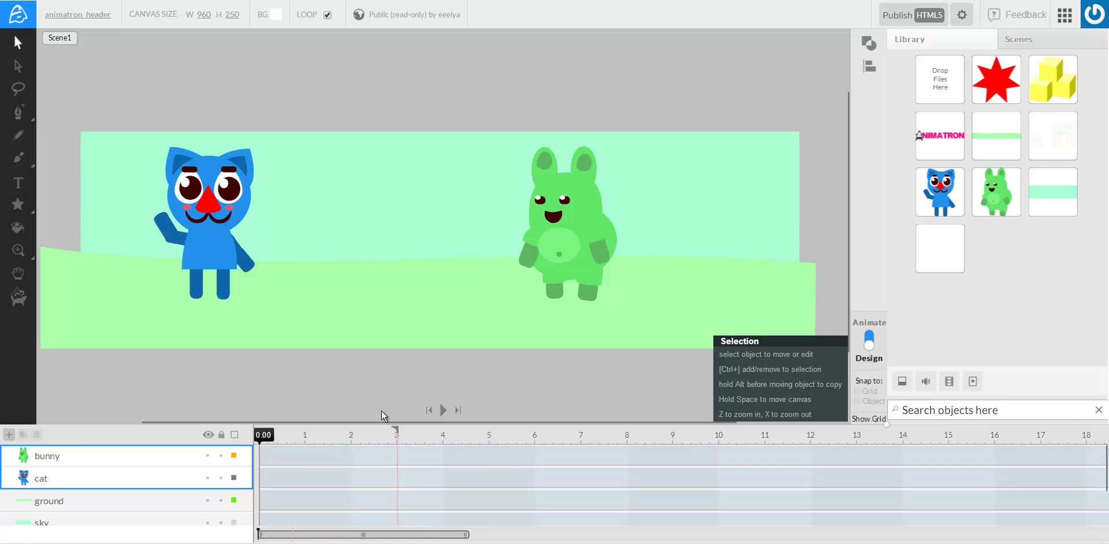
pyautogui.moveTo(292, 445); pyautogui.dragTo(260, 448)
# Add yellow cube stacks beside the cat and bunny, white clouds, and a rainbow raised ~50 px.
pyautogui.moveTo(1058, 95)
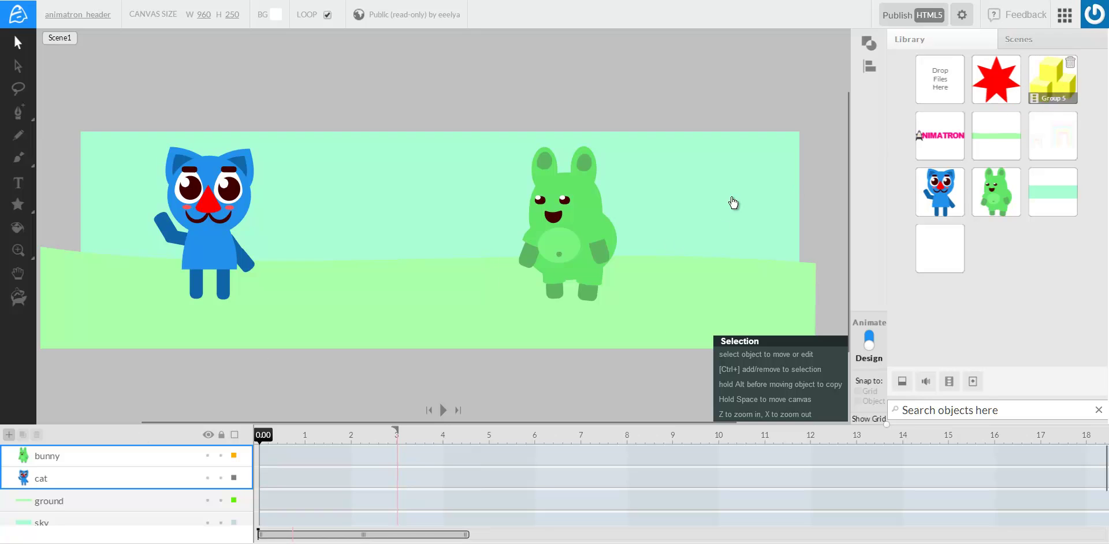
pyautogui.moveTo(490, 256); pyautogui.dragTo(296, 282)
pyautogui.moveTo(1052, 80); pyautogui.dragTo(466, 265)
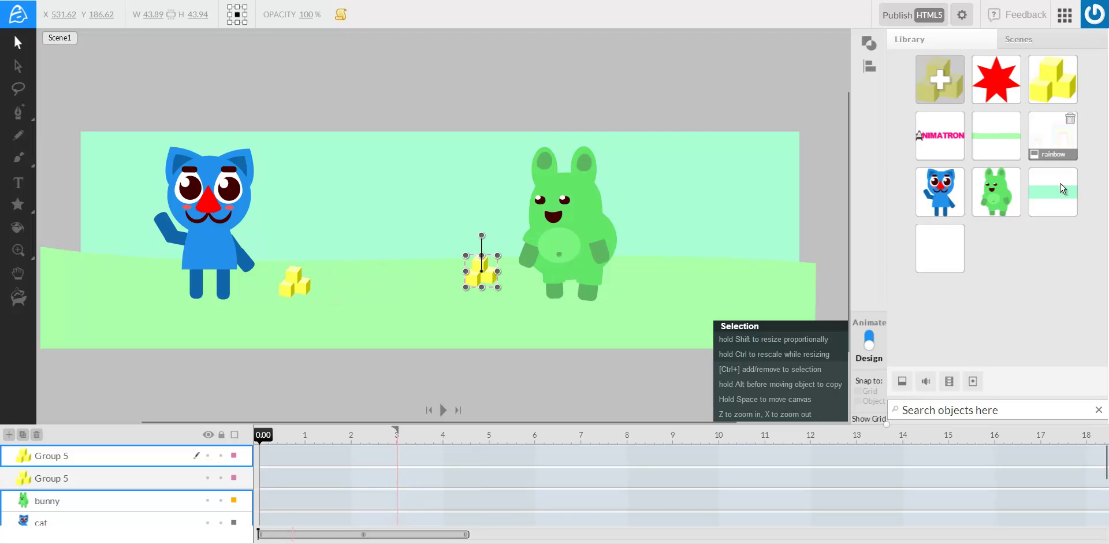
pyautogui.moveTo(930, 249); pyautogui.dragTo(425, 200)
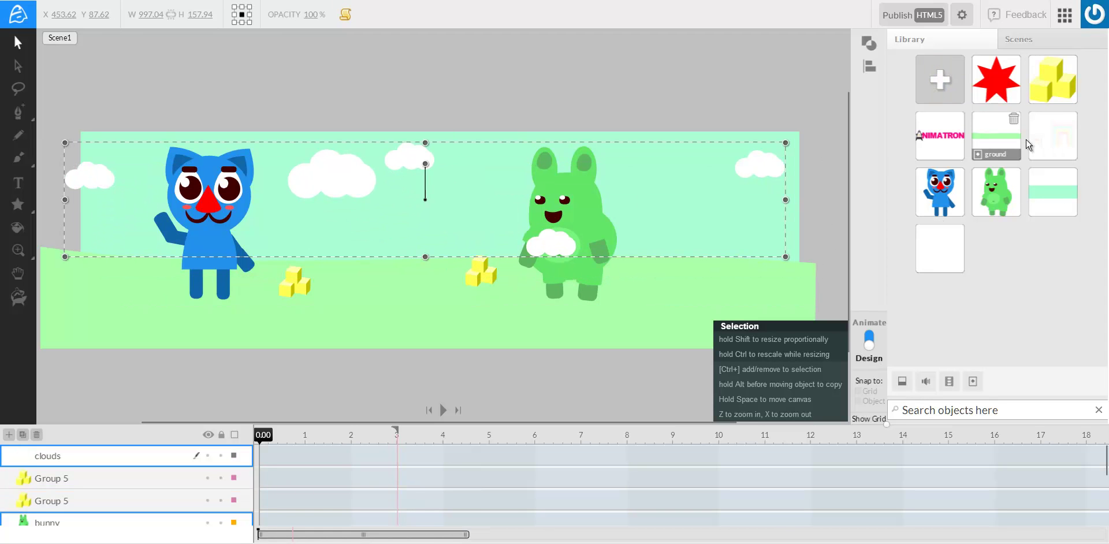
pyautogui.moveTo(1029, 144); pyautogui.dragTo(371, 248)
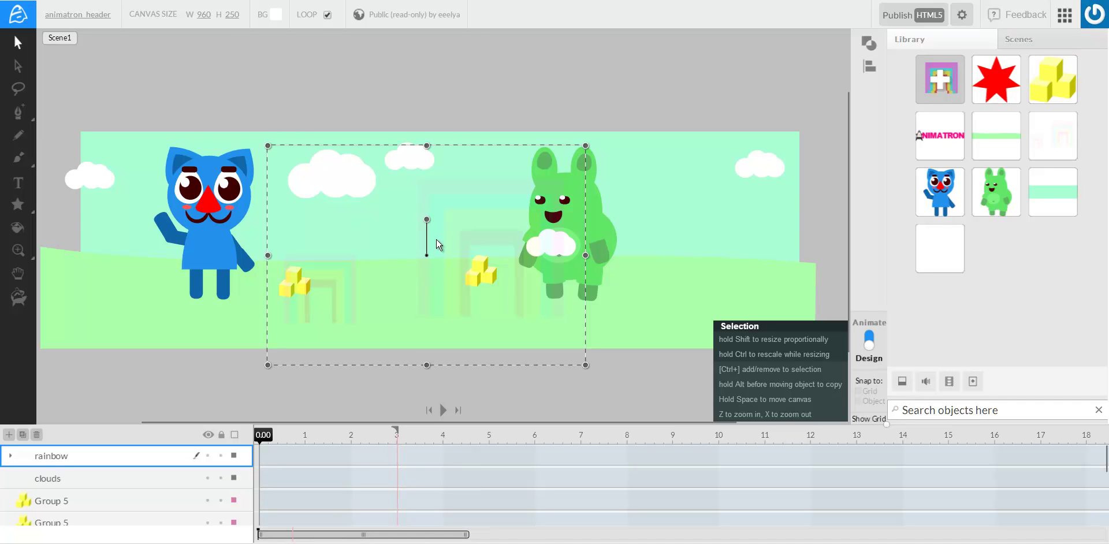
pyautogui.moveTo(438, 235); pyautogui.dragTo(435, 206)
# Move the clouds and rainbow layers below the ground layer and preview the scene.
pyautogui.keyDown('shift'); pyautogui.click(97, 488); pyautogui.keyUp('shift')
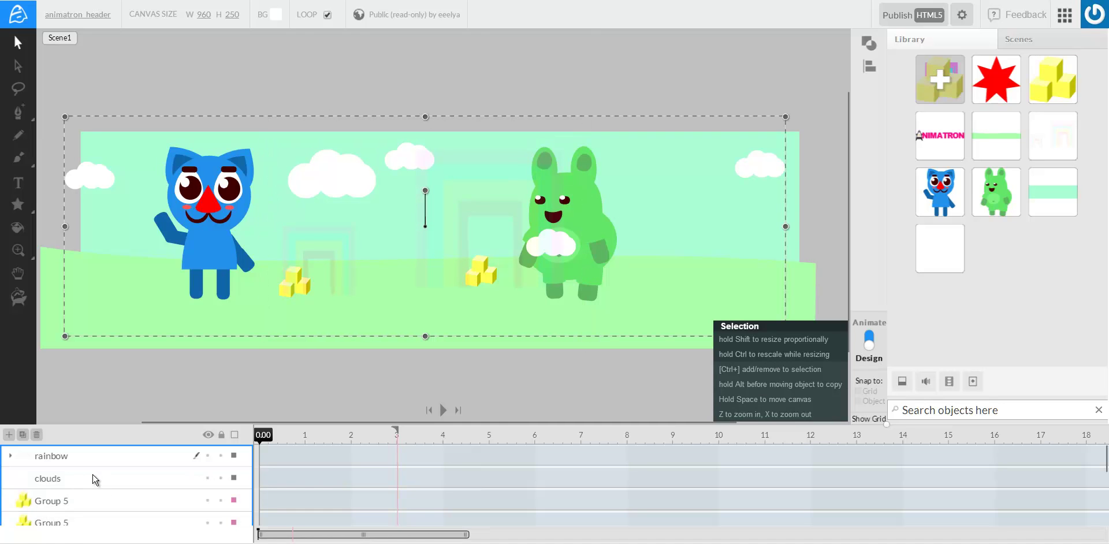
pyautogui.doubleClick(60, 468)
pyautogui.keyDown('shift'); pyautogui.click(61, 460); pyautogui.keyUp('shift')
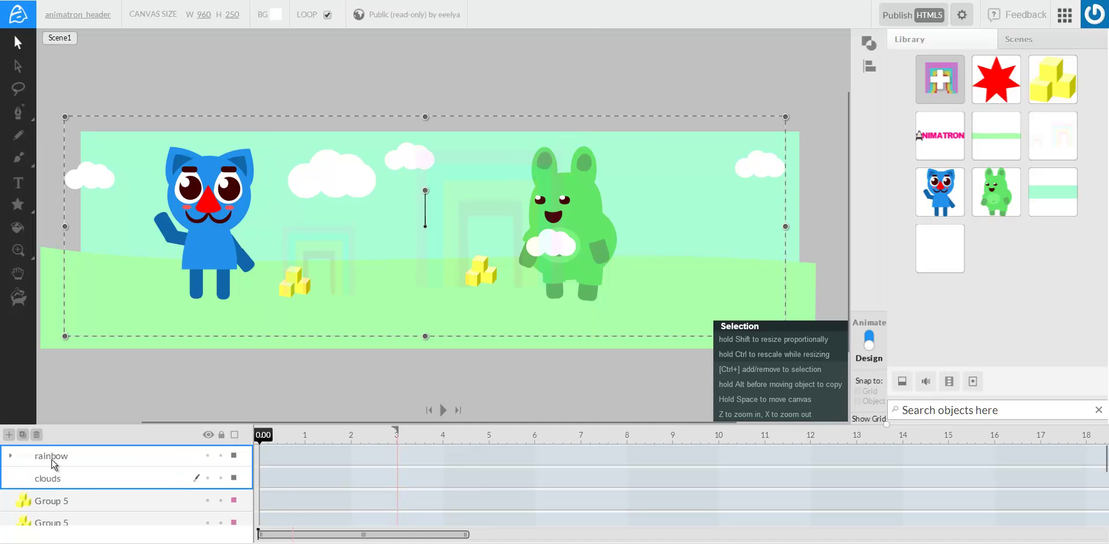
pyautogui.scroll(-5, 58, 508)
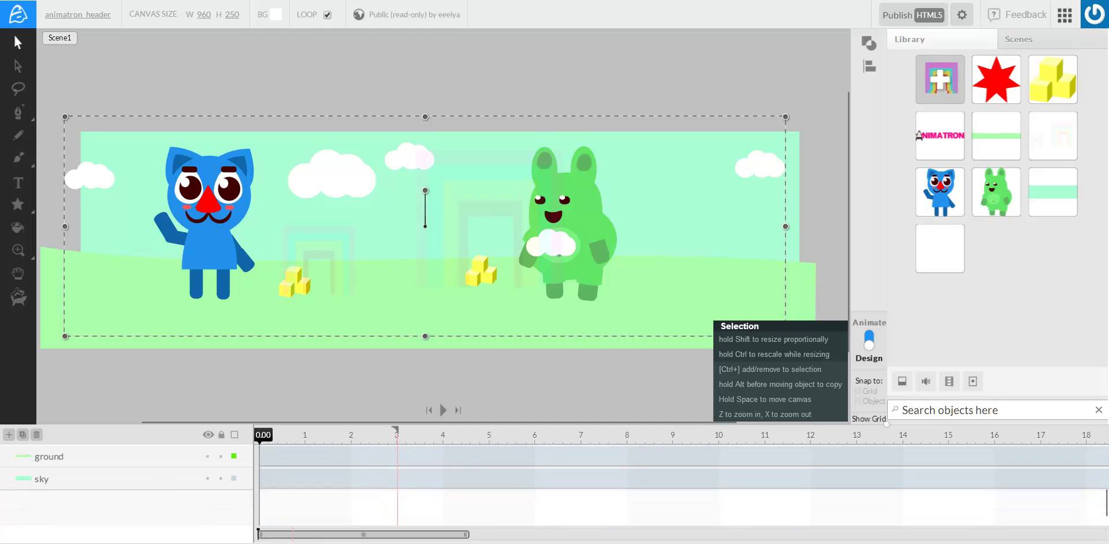
pyautogui.scroll(2, 51, 491)
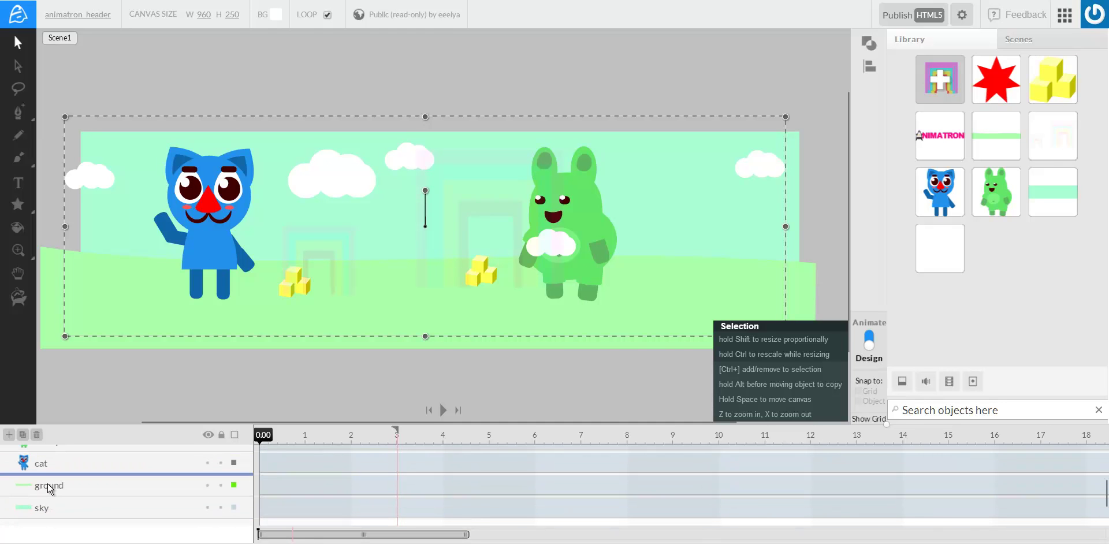
pyautogui.moveTo(51, 490); pyautogui.dragTo(64, 488)
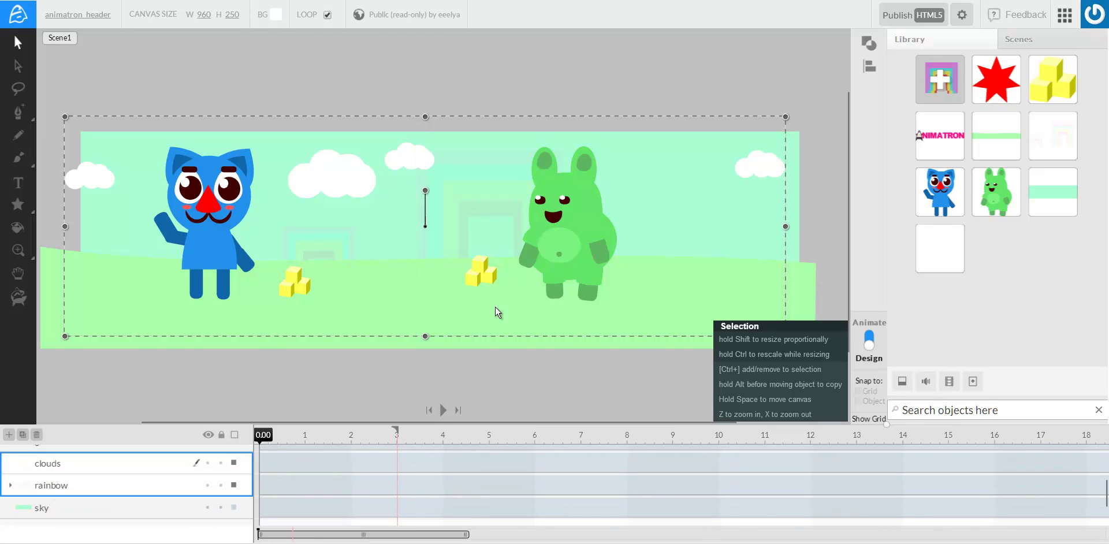
pyautogui.click(443, 410)
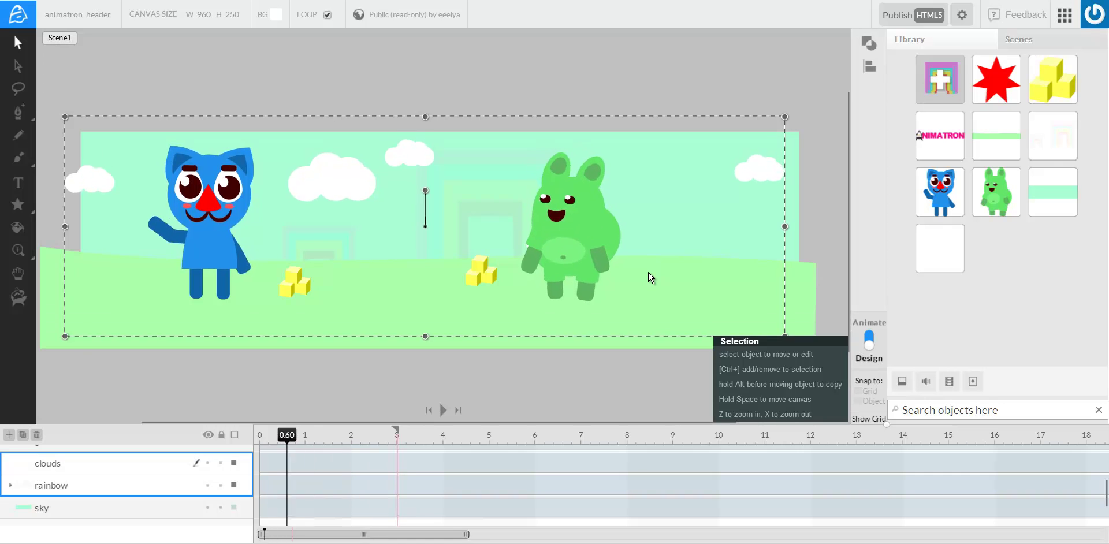
# Nudge the cat and bunny right and place the ANIMATRON logo group on the banner.
pyautogui.click(237, 109)
pyautogui.moveTo(216, 242); pyautogui.dragTo(227, 242)
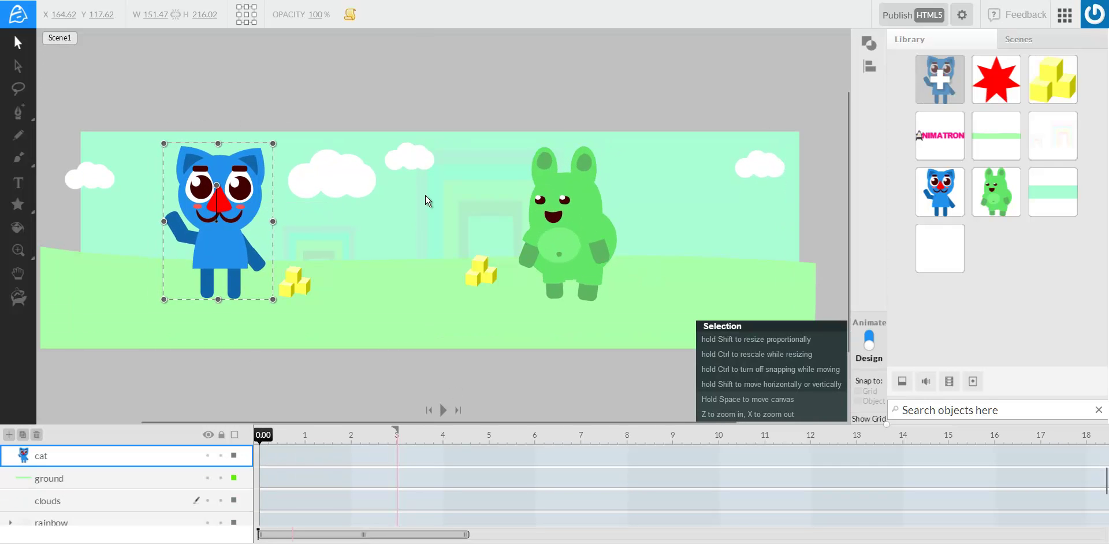
pyautogui.moveTo(577, 211); pyautogui.dragTo(603, 209)
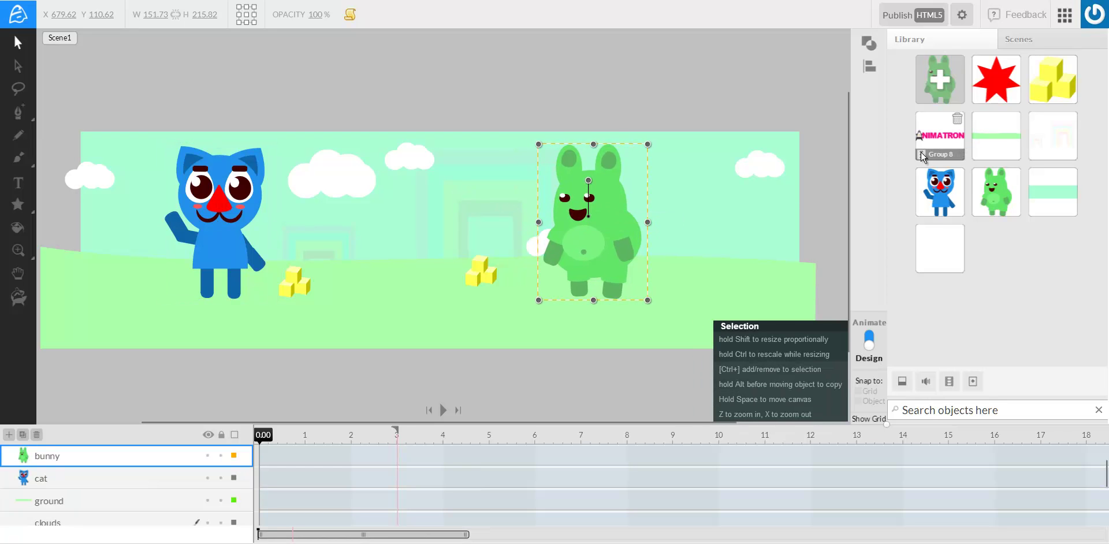
pyautogui.moveTo(933, 140); pyautogui.dragTo(449, 209)
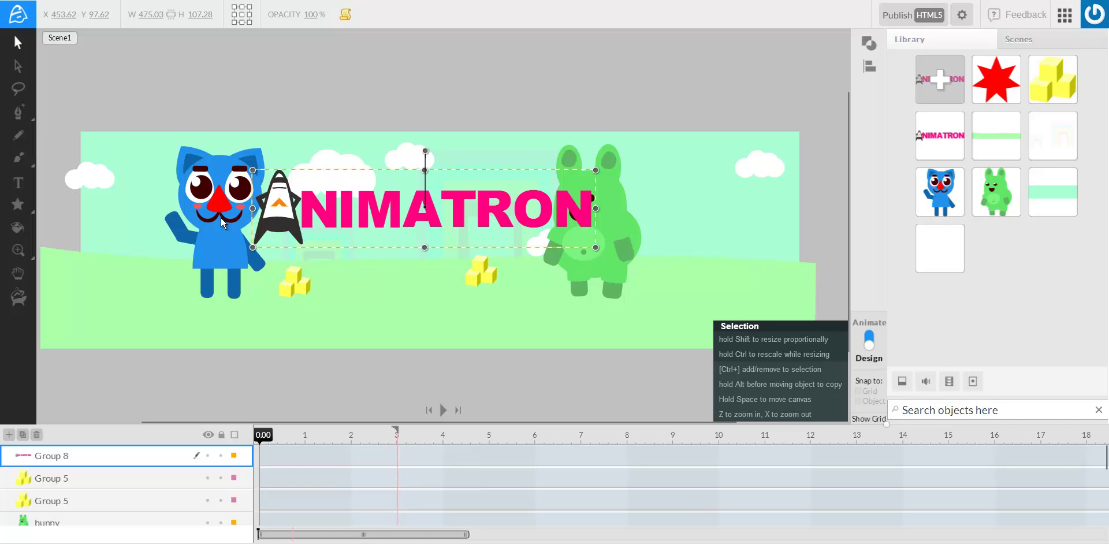
# Shift the cat further left and the bunny further right, then preview and rewind.
pyautogui.moveTo(221, 222); pyautogui.dragTo(194, 224)
pyautogui.moveTo(629, 248); pyautogui.dragTo(667, 246)
pyautogui.click(485, 364)
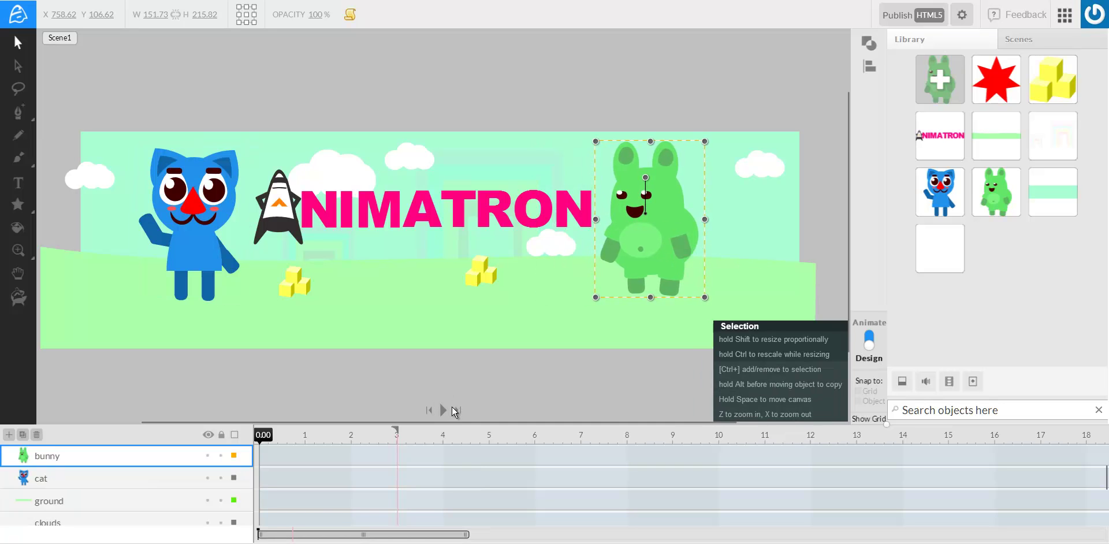
pyautogui.click(448, 410)
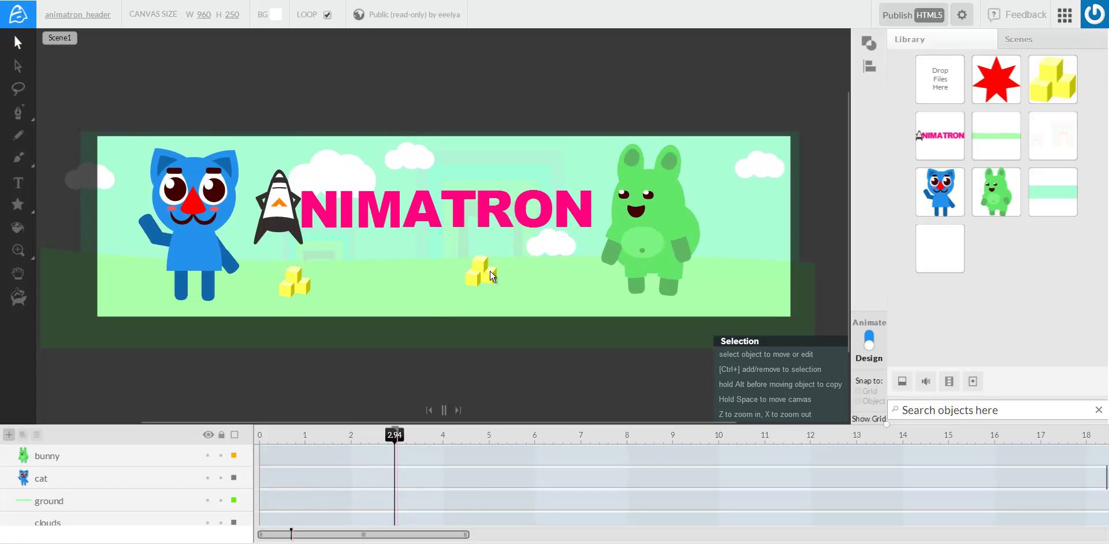
pyautogui.click(324, 439)
pyautogui.moveTo(324, 438); pyautogui.dragTo(260, 438)
# Enter the logo group, pan it into view, and select the letters N, I and M.
pyautogui.click(351, 227)
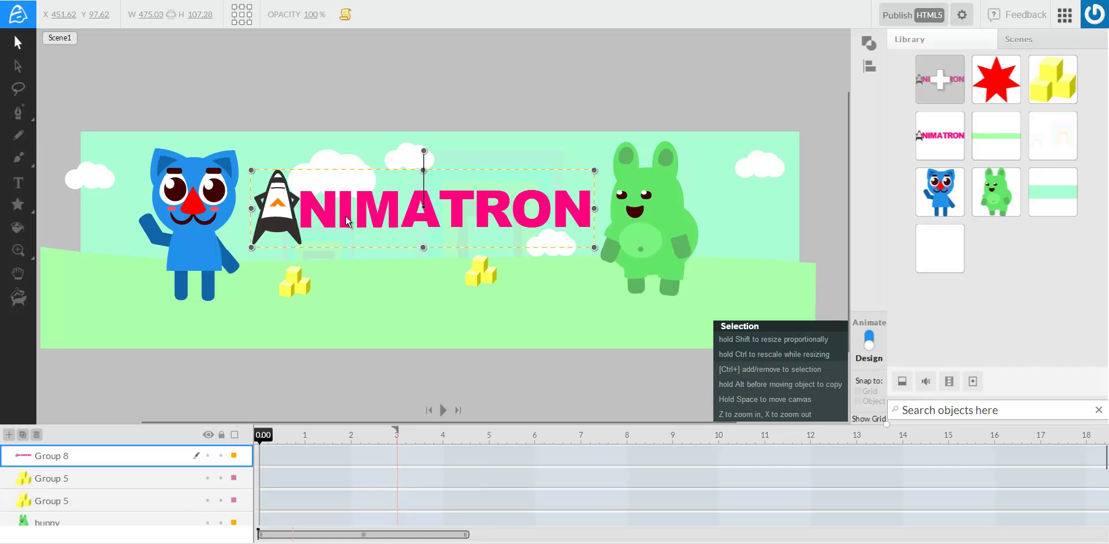
pyautogui.doubleClick(347, 222)
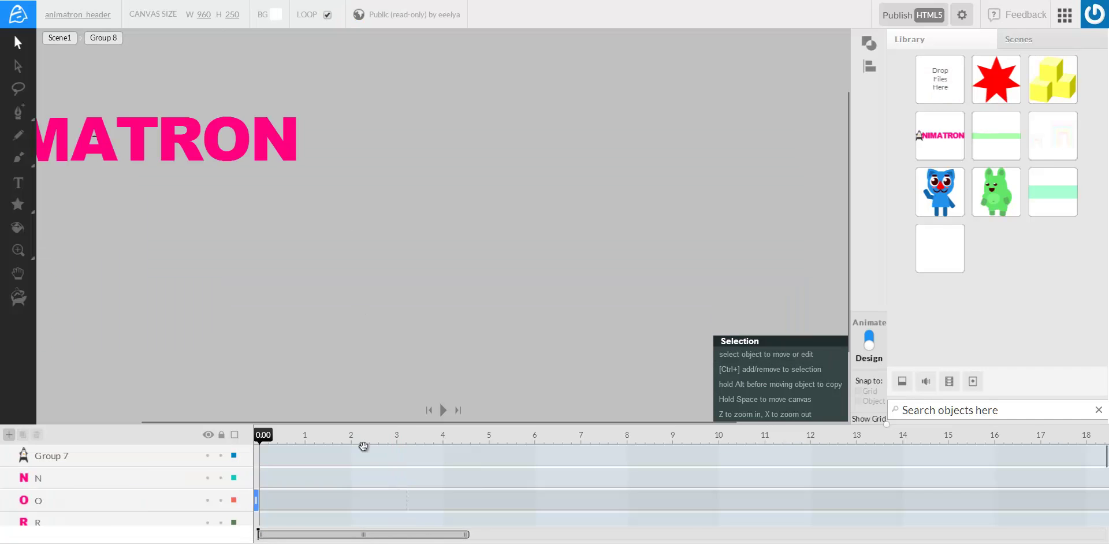
pyautogui.press('h')
pyautogui.moveTo(233, 208); pyautogui.dragTo(606, 294)
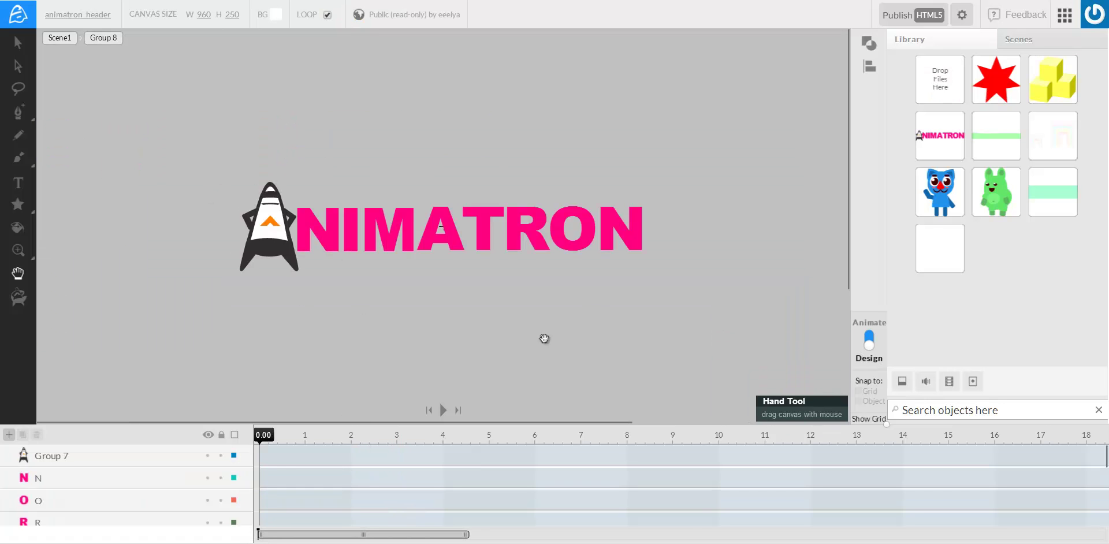
pyautogui.press('v')
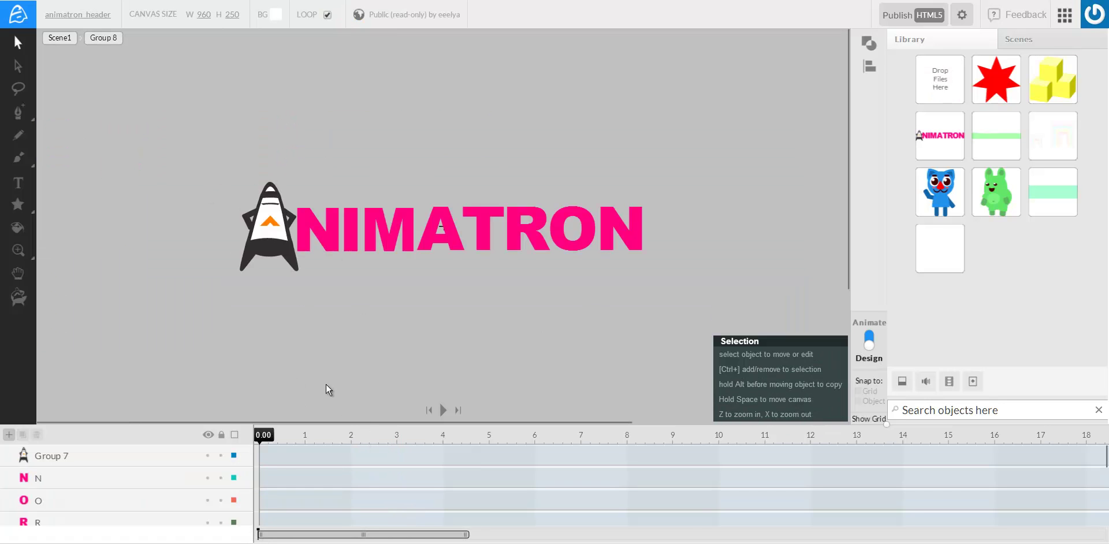
pyautogui.click(347, 244)
pyautogui.click(354, 246)
pyautogui.click(384, 245)
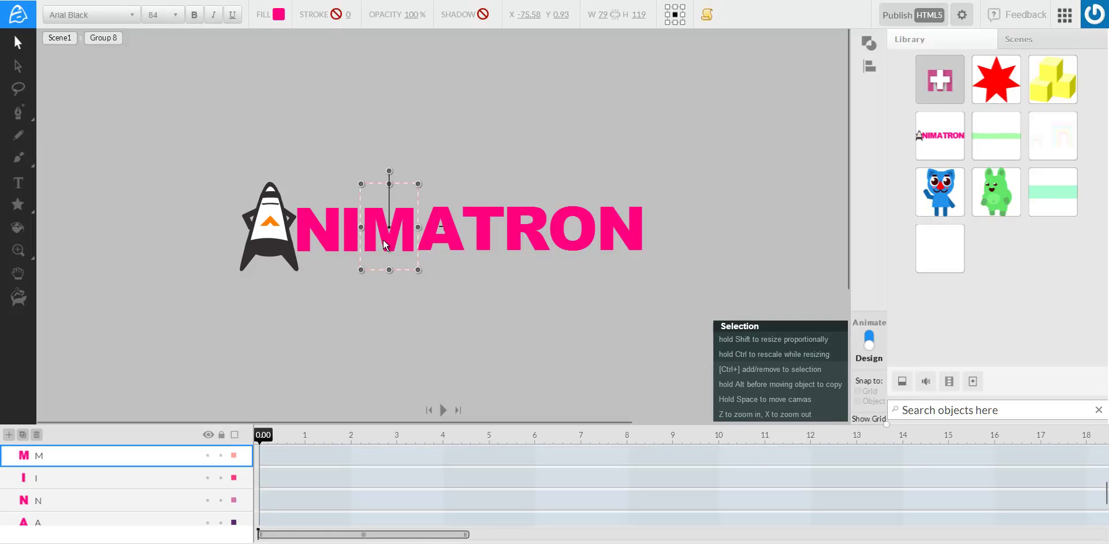
pyautogui.click(425, 335)
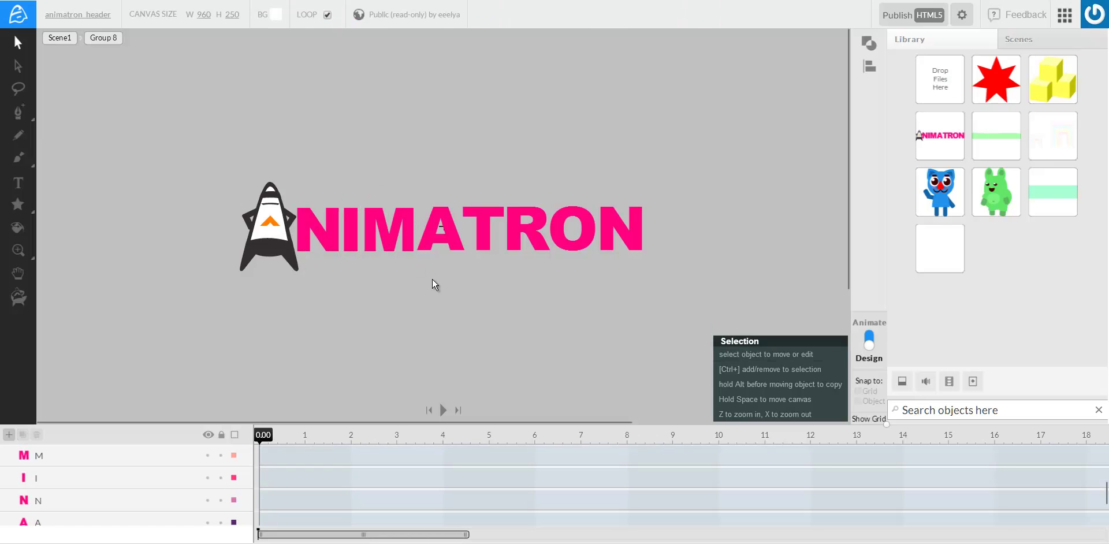
pyautogui.press('t')
pyautogui.click(467, 318)
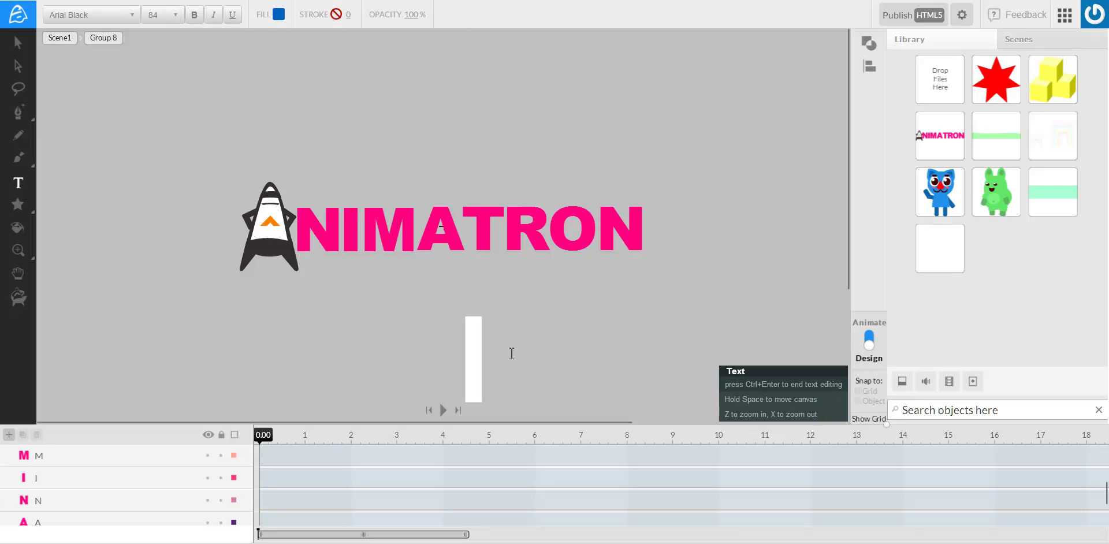
pyautogui.write('d')
pyautogui.hotkey('ctrl', 'Return')
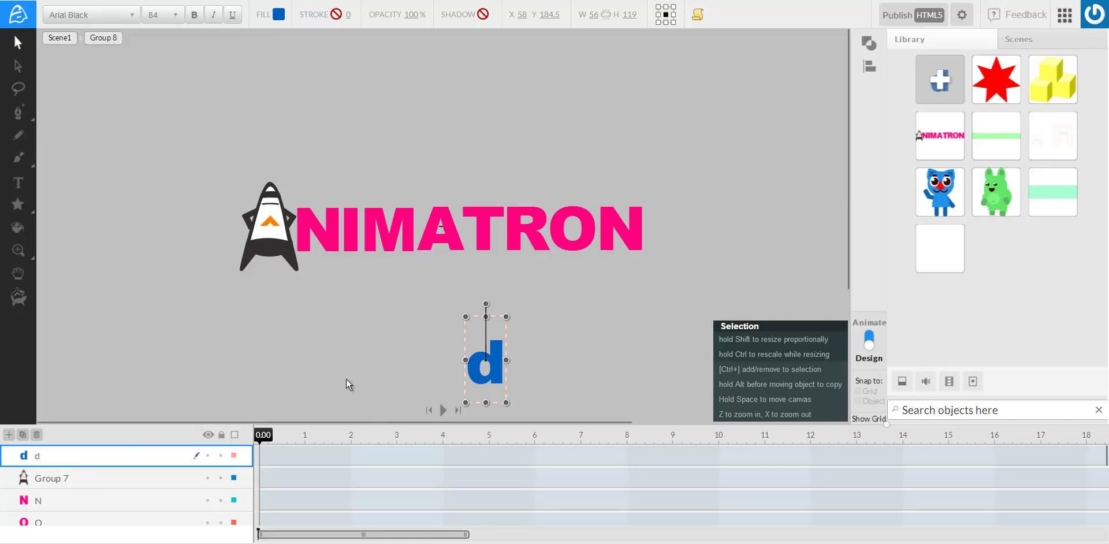
pyautogui.click(505, 367)
pyautogui.click(499, 364)
pyautogui.press('Delete')
pyautogui.click(319, 364)
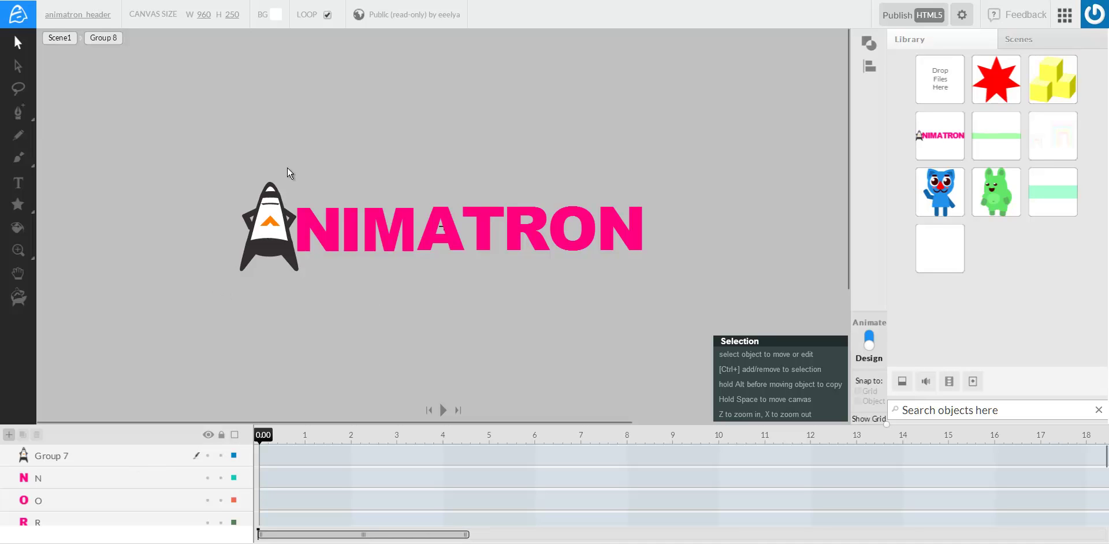
# Rename the rocket figure's Group 7 layer to 'logo dude' and switch to Animate mode.
pyautogui.doubleClick(61, 456)
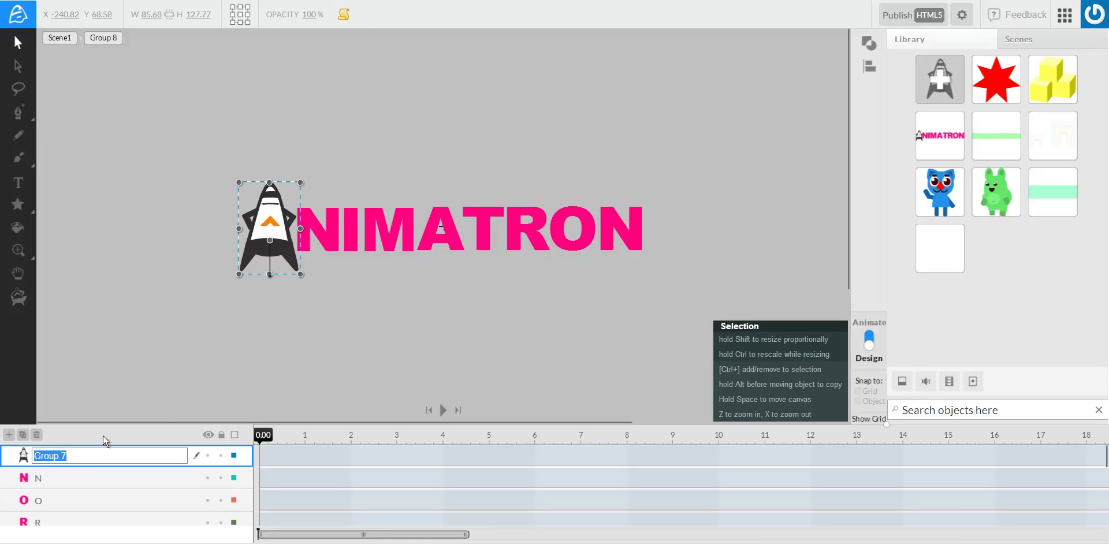
pyautogui.write('logo dude')
pyautogui.press('Return')
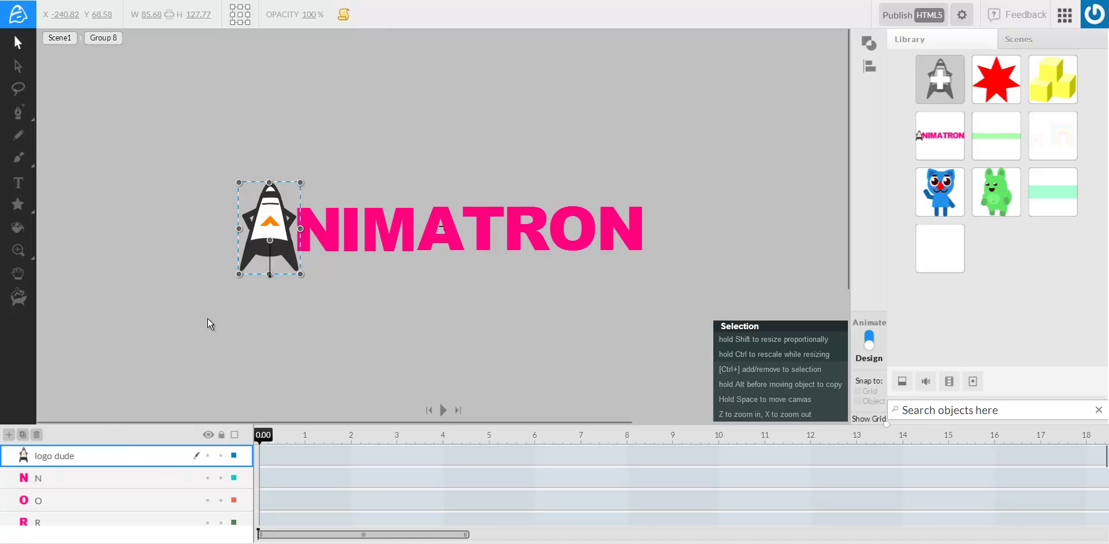
pyautogui.click(168, 325)
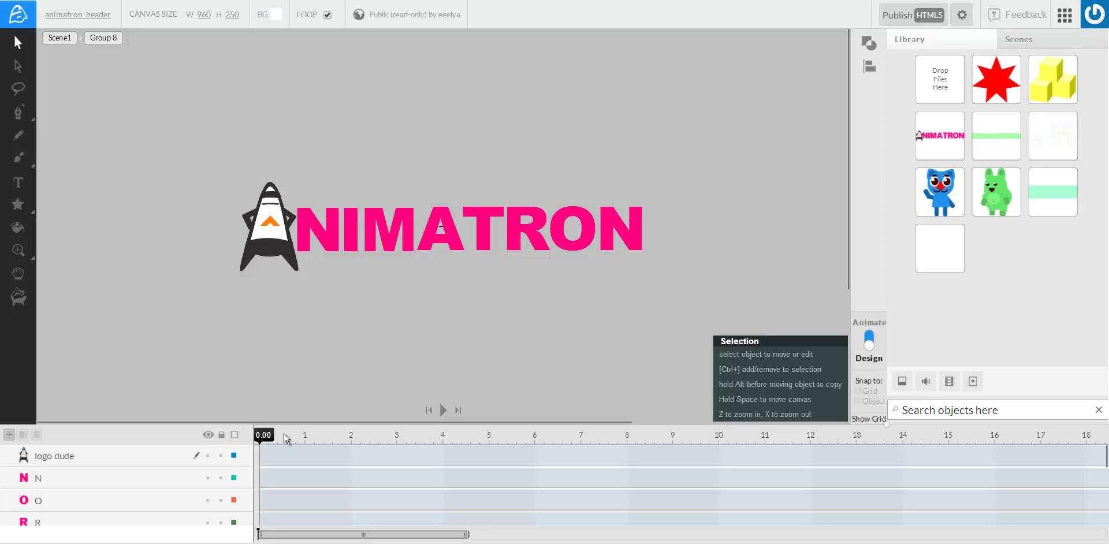
pyautogui.click(873, 349)
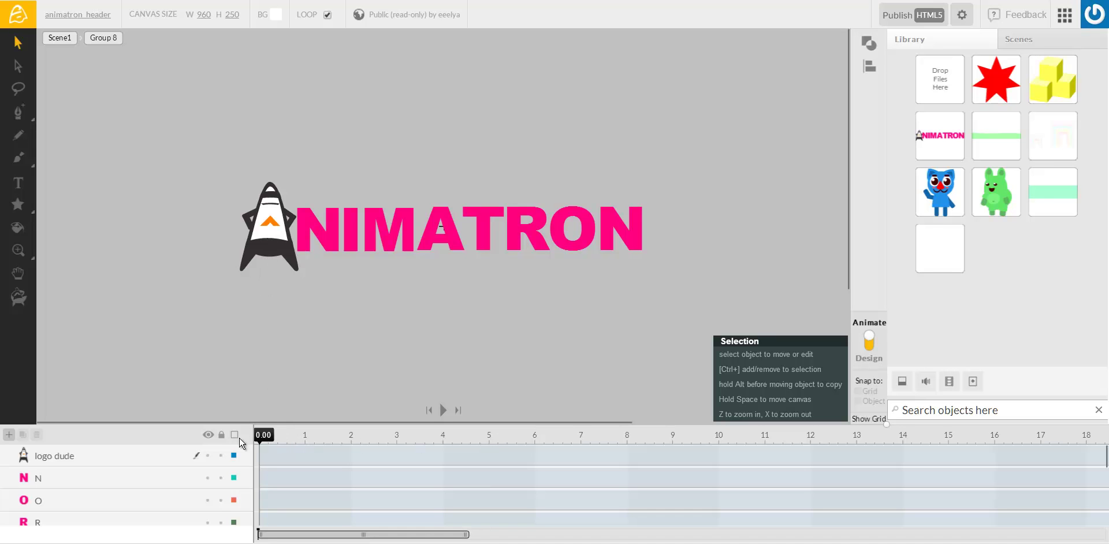
# Zoom the timeline and add a logo dude keyframe at 0.25 seconds.
pyautogui.click(288, 440)
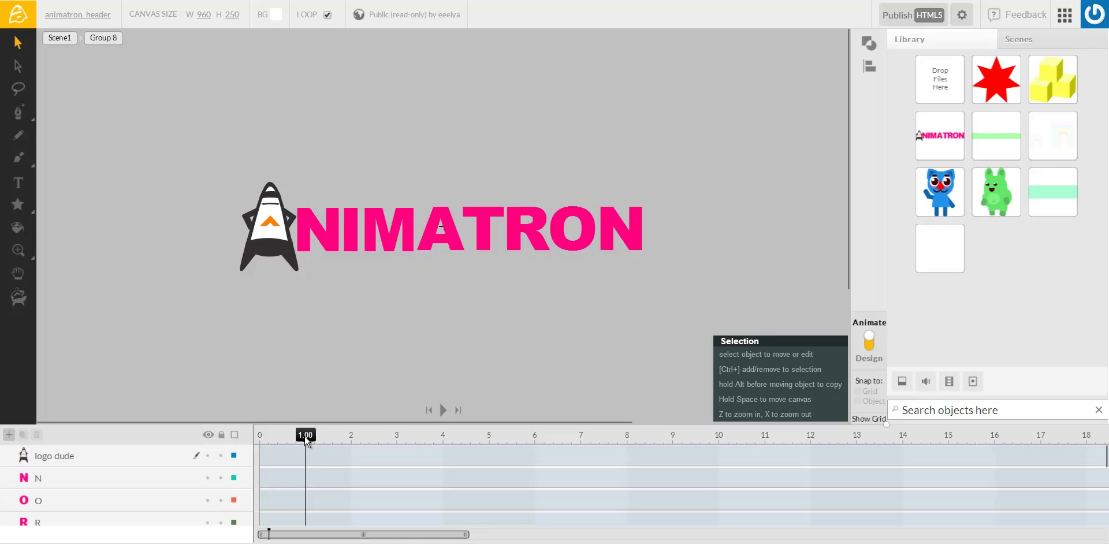
pyautogui.click(277, 440)
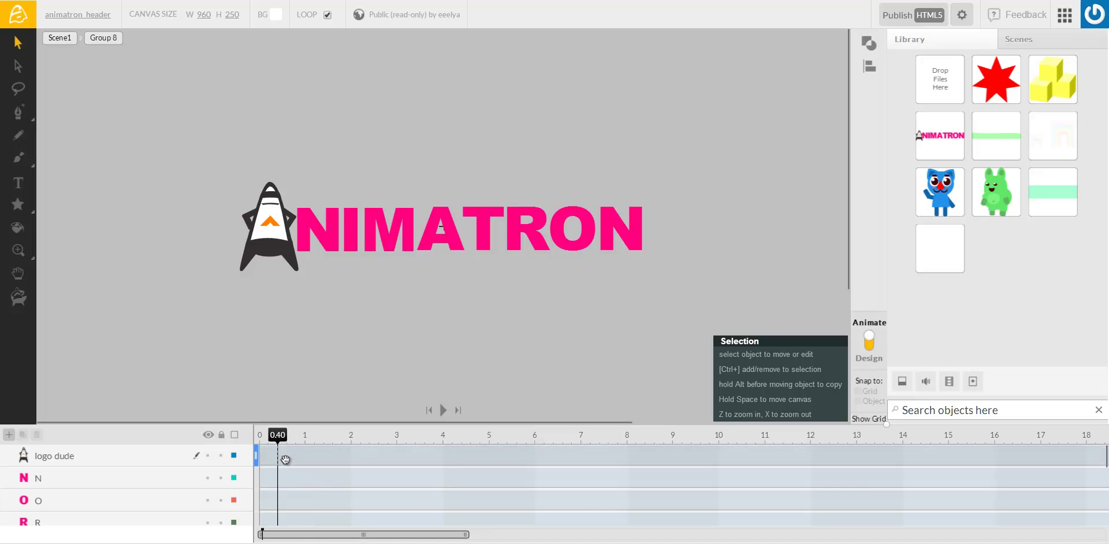
pyautogui.moveTo(467, 537); pyautogui.dragTo(318, 539)
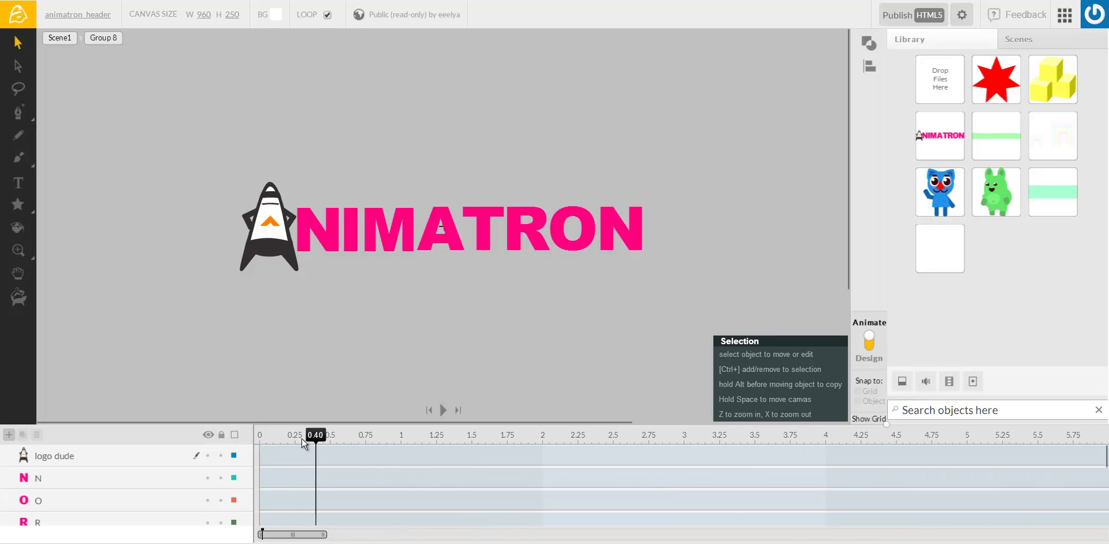
pyautogui.click(295, 440)
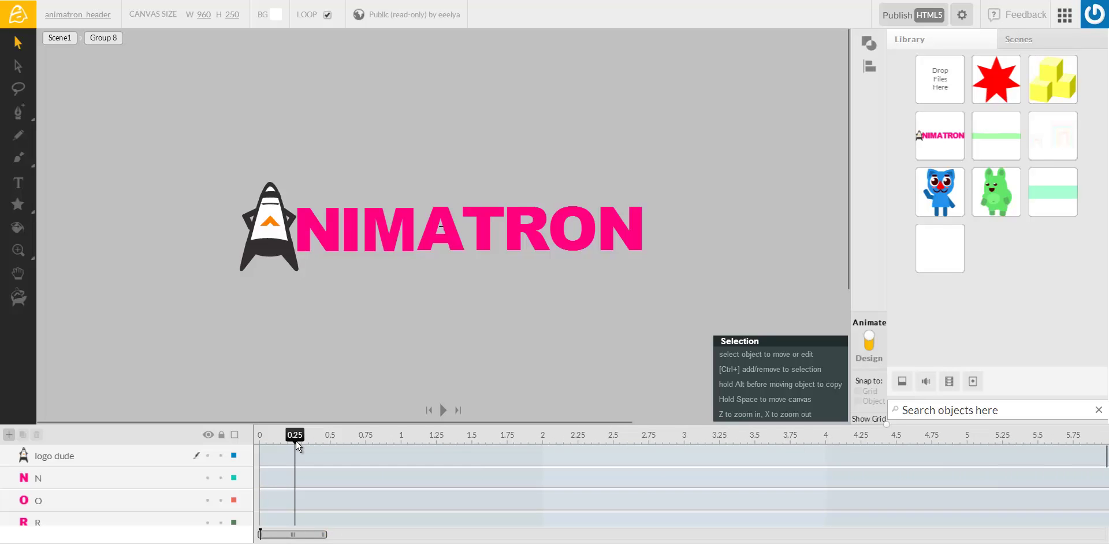
pyautogui.click(269, 227)
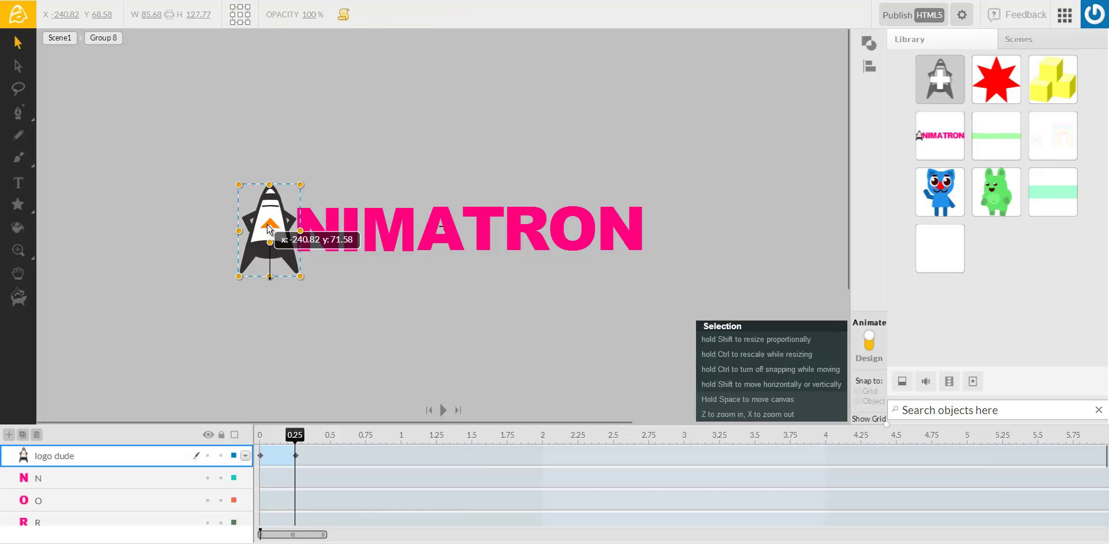
pyautogui.doubleClick(294, 458)
pyautogui.moveTo(294, 440)
pyautogui.mouseDown()
pyautogui.moveTo(261, 440)
pyautogui.moveTo(295, 441)
pyautogui.mouseUp()
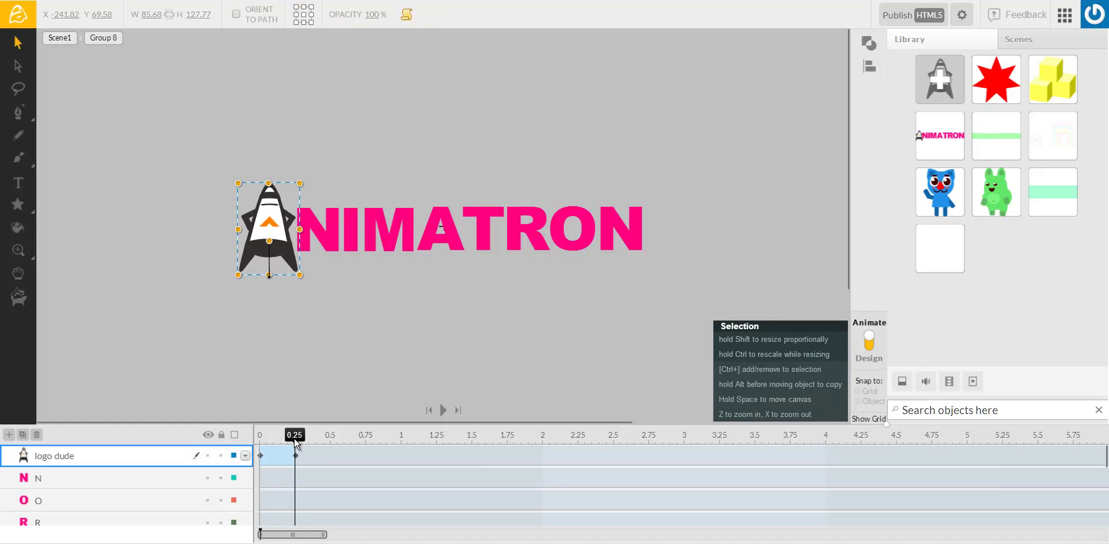
# Pose the logo dude: slightly lower at 0.45, below the canvas at 0.00, slightly higher at 0.25.
pyautogui.click(323, 438)
pyautogui.moveTo(261, 253); pyautogui.dragTo(261, 255)
pyautogui.click(260, 440)
pyautogui.moveTo(268, 206); pyautogui.dragTo(270, 424)
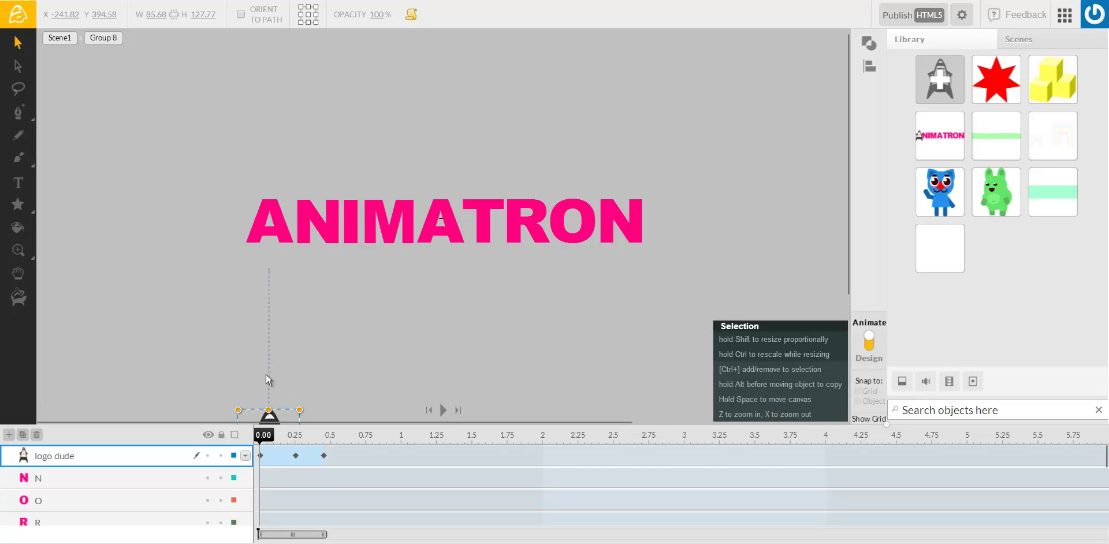
pyautogui.moveTo(263, 435); pyautogui.dragTo(297, 447)
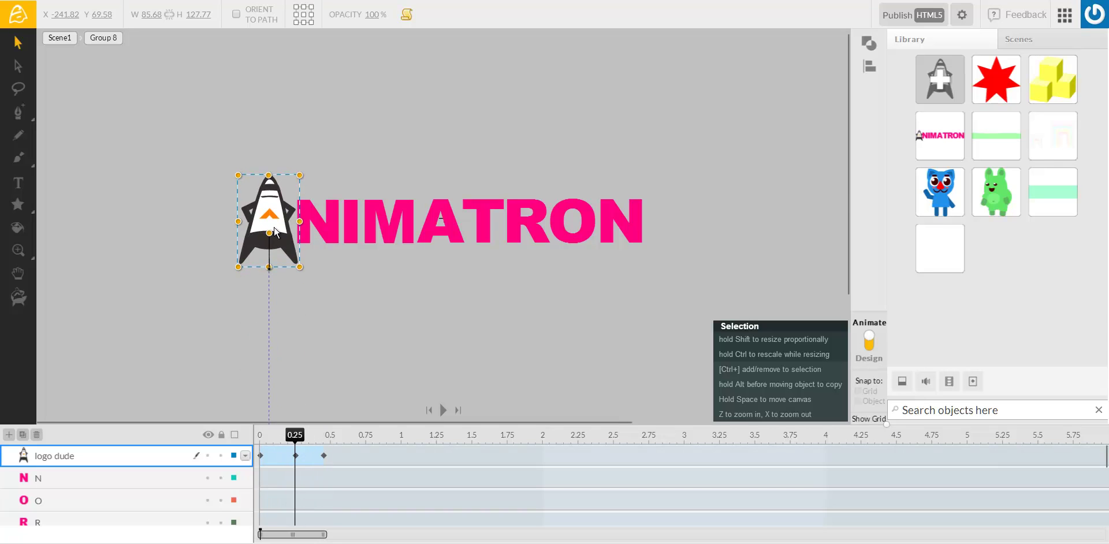
pyautogui.click(302, 452)
pyautogui.moveTo(268, 198); pyautogui.dragTo(269, 193)
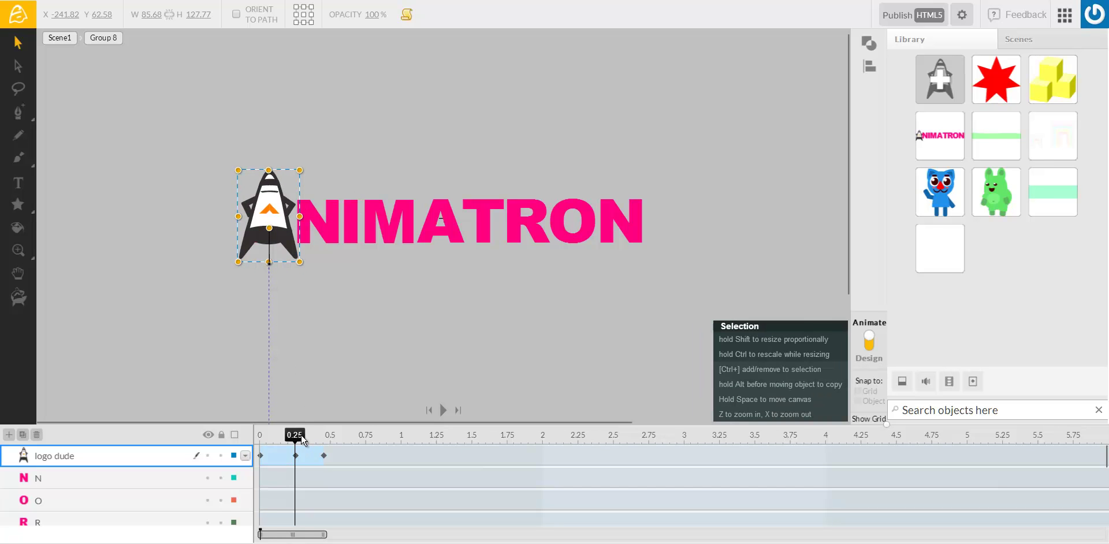
# Check the 0.45 pose, play the fly-in animation, and rewind to the start.
pyautogui.moveTo(299, 442); pyautogui.dragTo(322, 443)
pyautogui.click(261, 443)
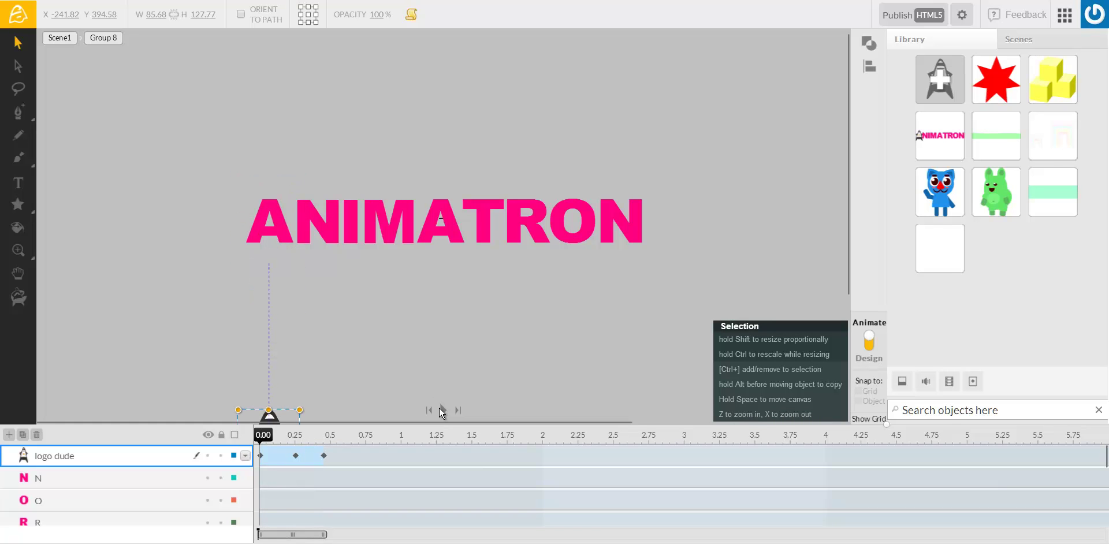
pyautogui.click(439, 408)
pyautogui.click(442, 410)
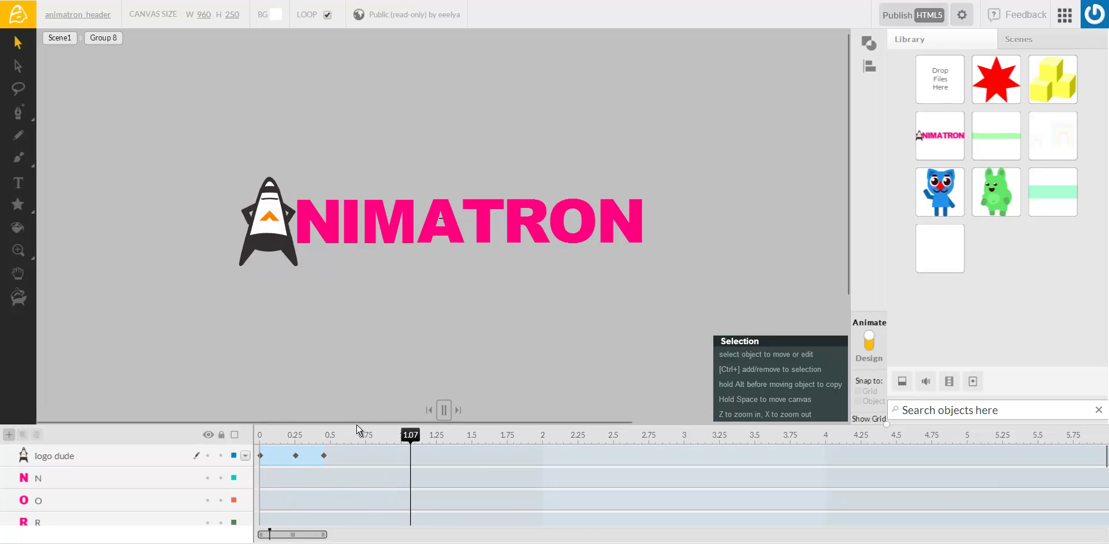
pyautogui.click(331, 457)
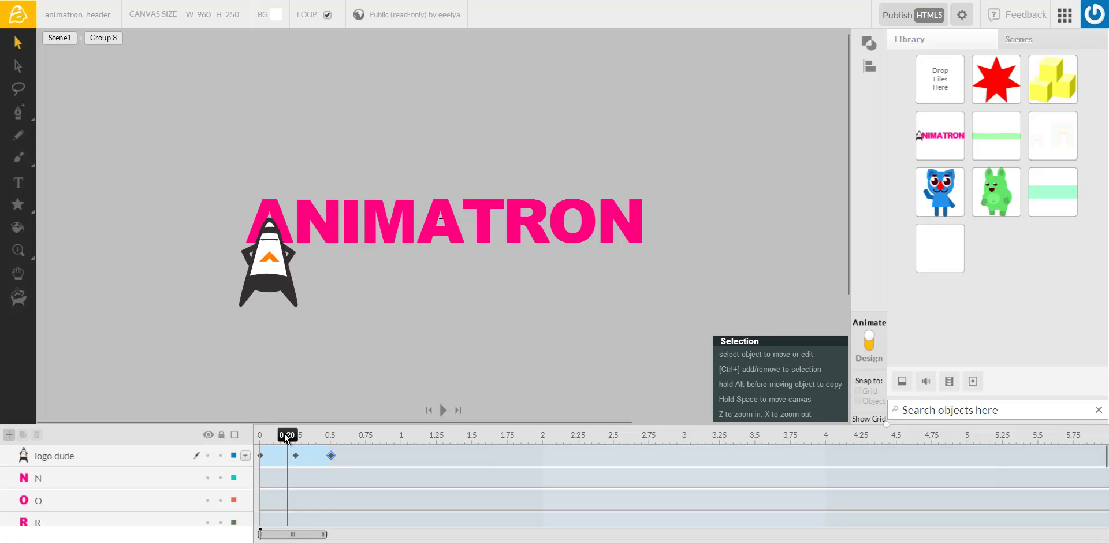
pyautogui.moveTo(282, 432); pyautogui.dragTo(332, 418)
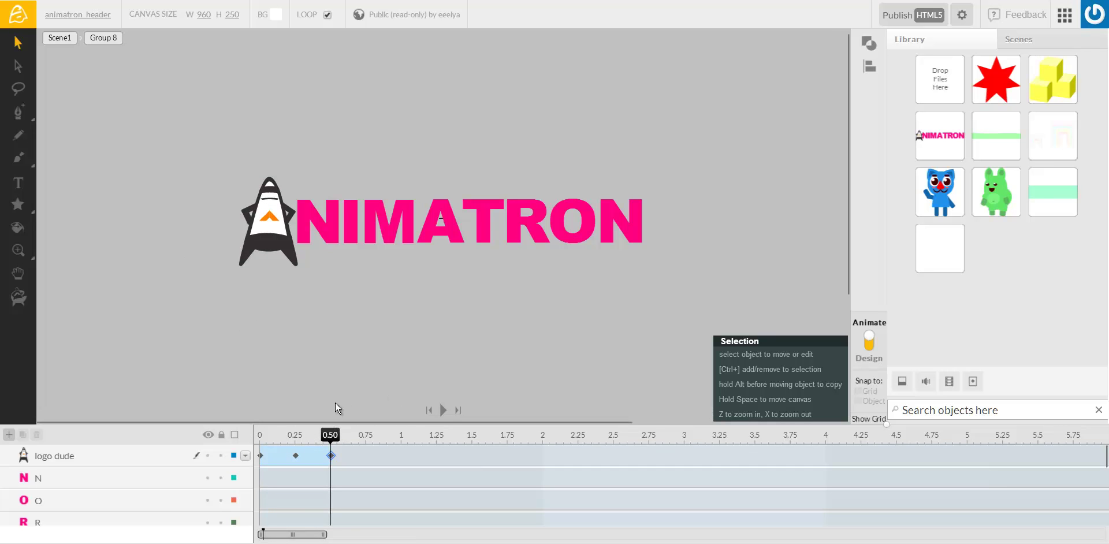
# Set the playhead to 1.00 and insert keyframes on the N, O, R and T tracks.
pyautogui.click(338, 223)
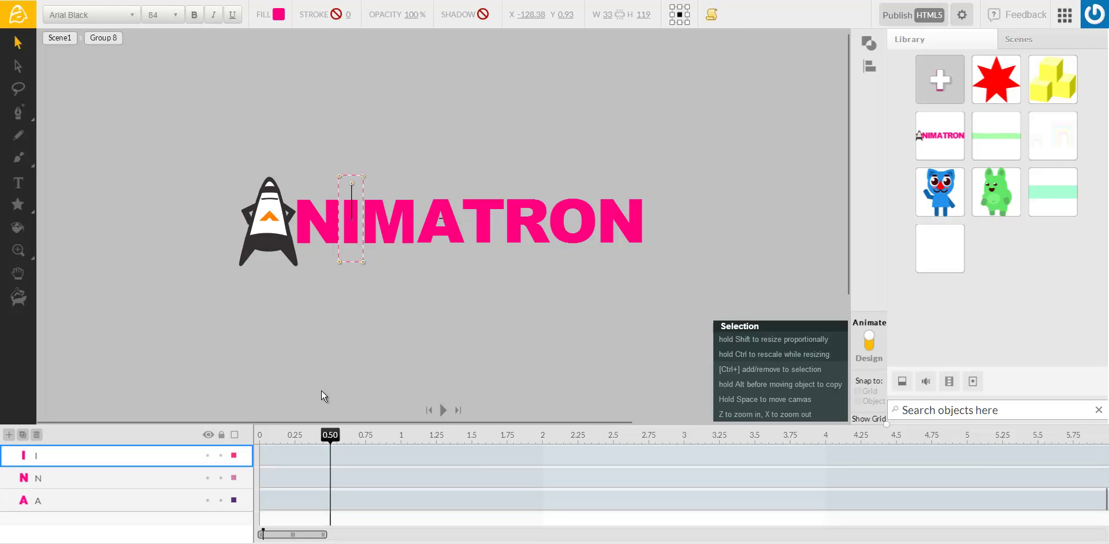
pyautogui.click(607, 228)
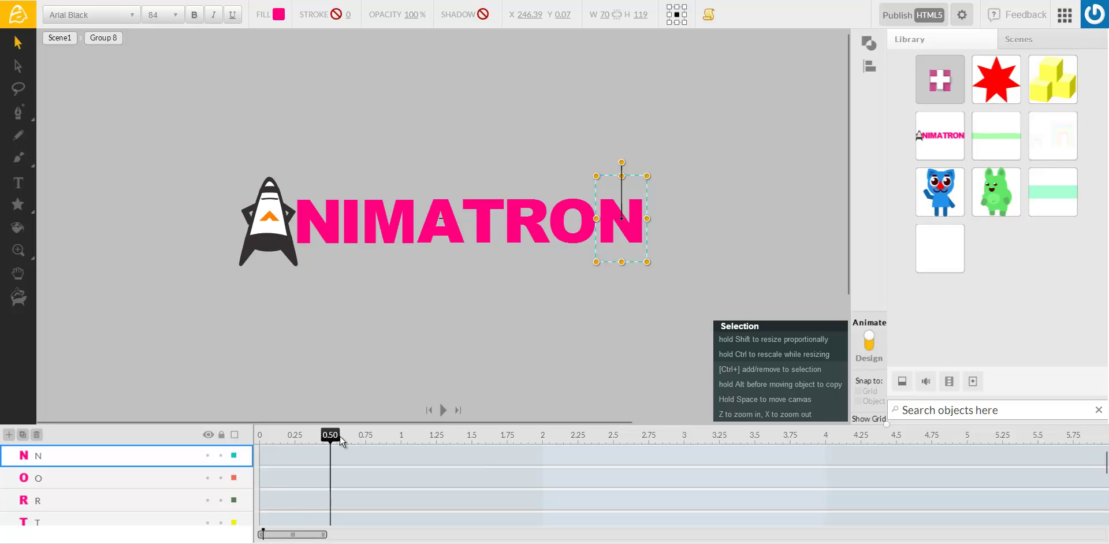
pyautogui.click(407, 464)
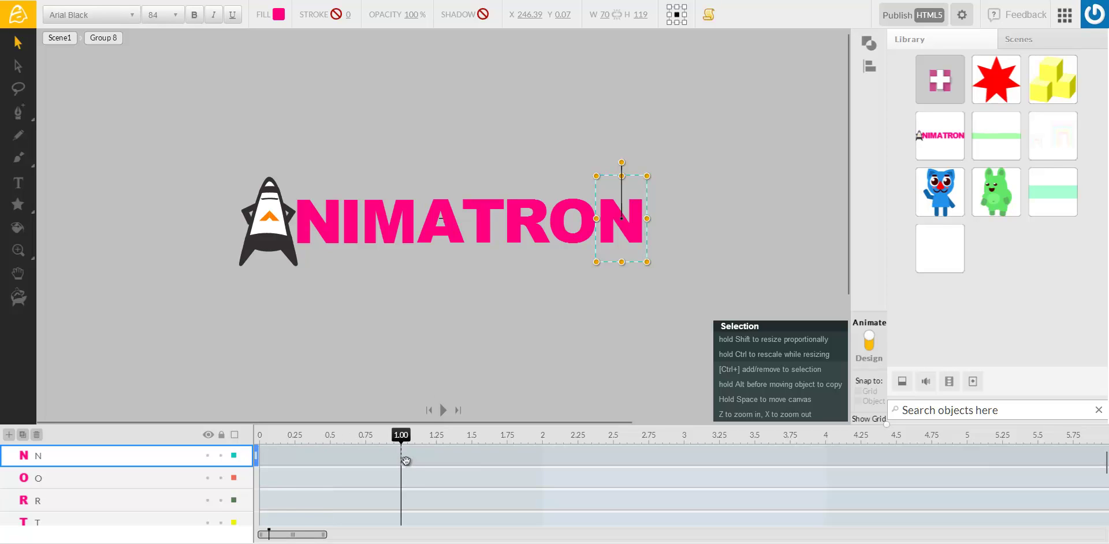
pyautogui.rightClick(402, 459)
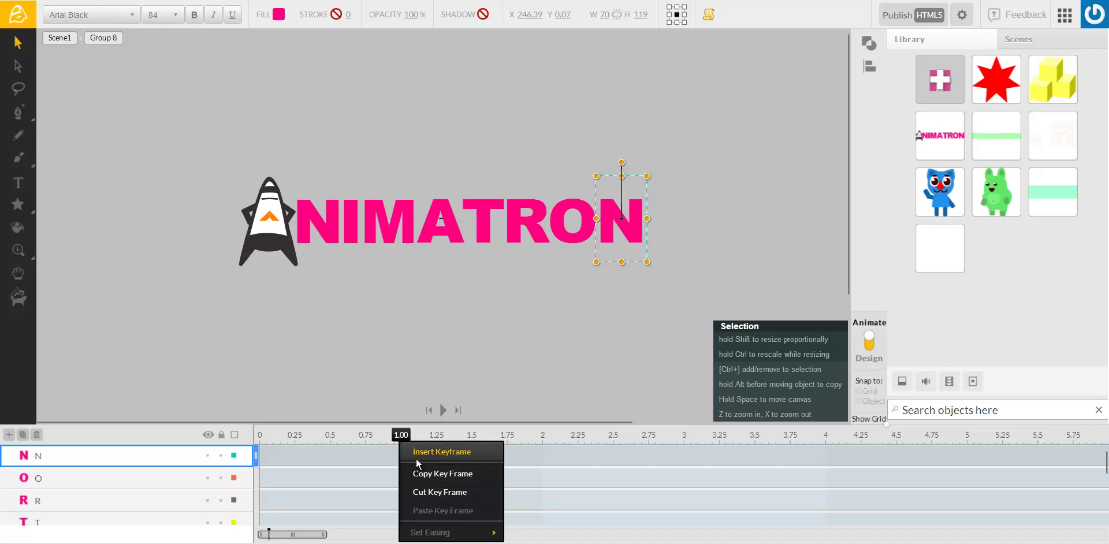
pyautogui.click(403, 472)
pyautogui.rightClick(402, 475)
pyautogui.click(423, 456)
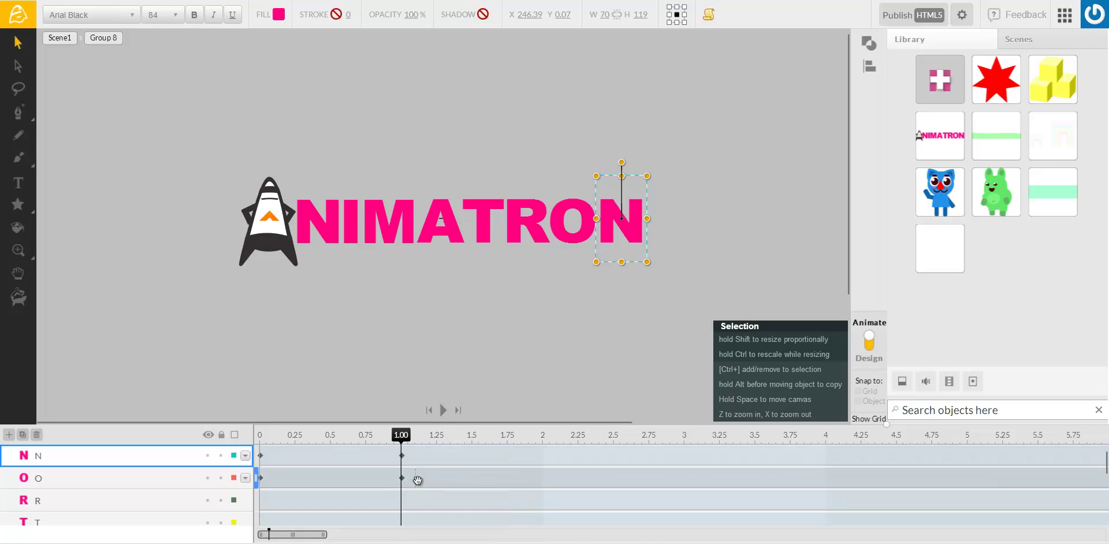
pyautogui.scroll(-1, 417, 478)
pyautogui.rightClick(406, 466)
pyautogui.click(420, 454)
pyautogui.rightClick(405, 488)
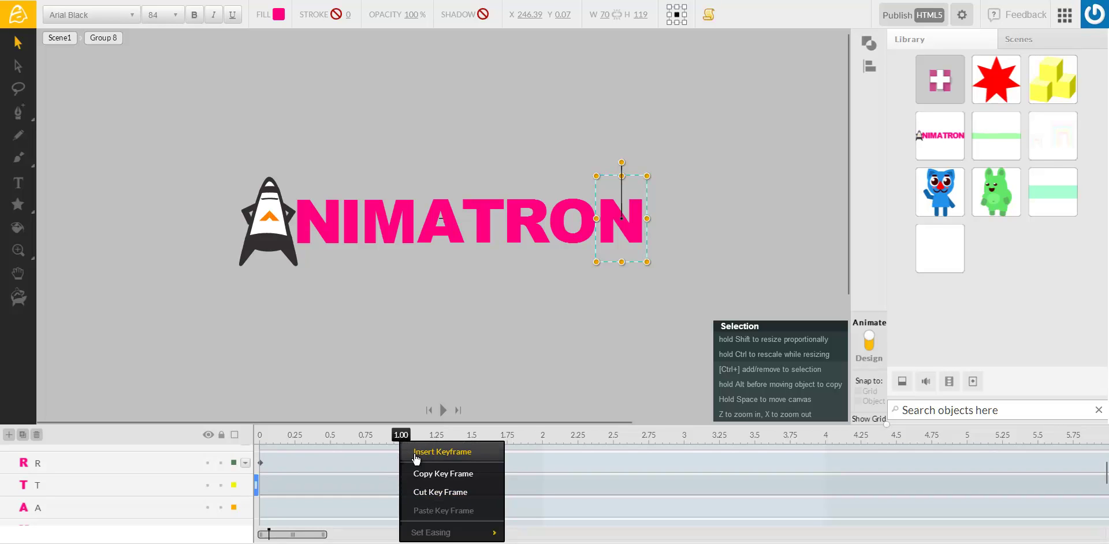
pyautogui.click(421, 452)
# Insert 1.00 keyframes on the A, M, I, N and last A tracks, then set the playhead to 0.80.
pyautogui.rightClick(404, 507)
pyautogui.click(410, 452)
pyautogui.scroll(-2, 416, 479)
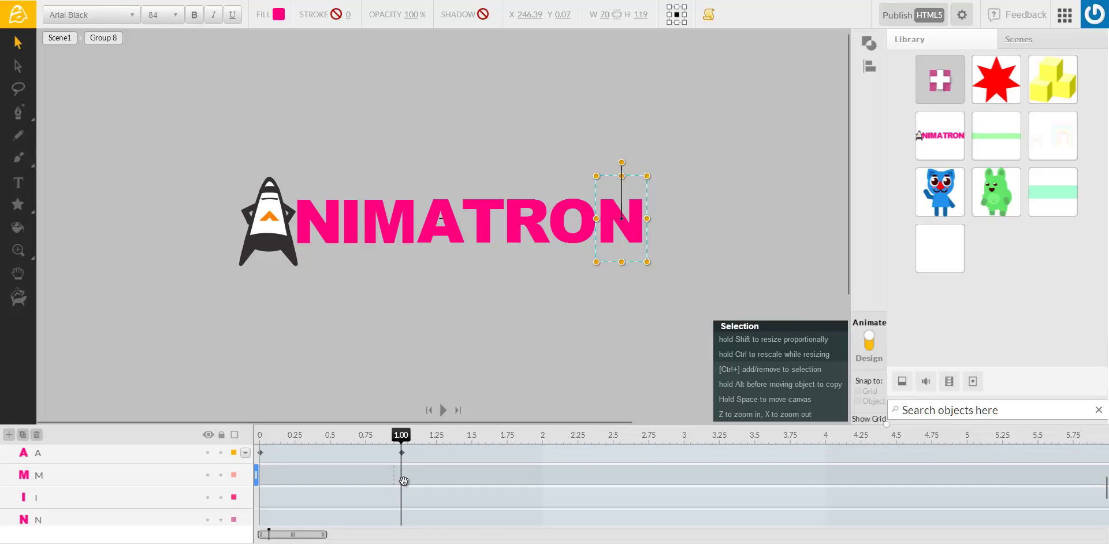
pyautogui.rightClick(403, 480)
pyautogui.click(411, 452)
pyautogui.scroll(-1, 406, 484)
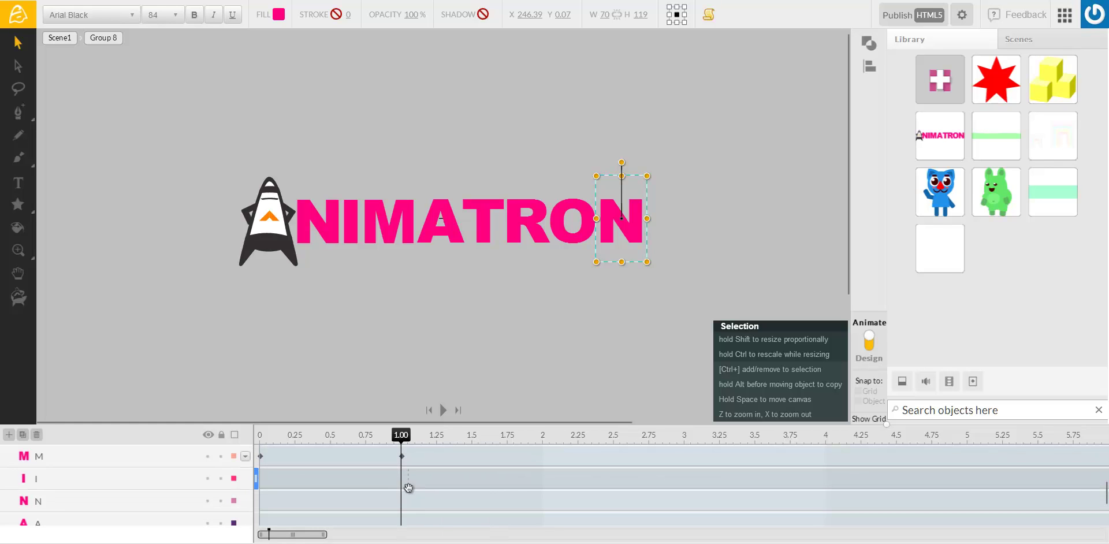
pyautogui.rightClick(405, 481)
pyautogui.click(412, 453)
pyautogui.scroll(-1, 407, 485)
pyautogui.rightClick(406, 487)
pyautogui.click(411, 453)
pyautogui.rightClick(403, 504)
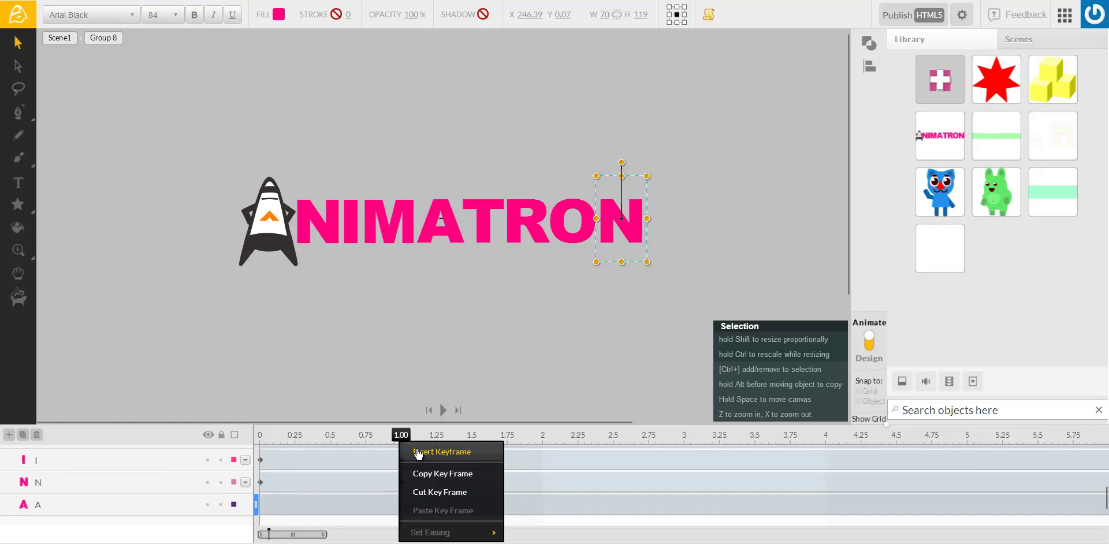
pyautogui.click(417, 452)
pyautogui.scroll(5, 346, 479)
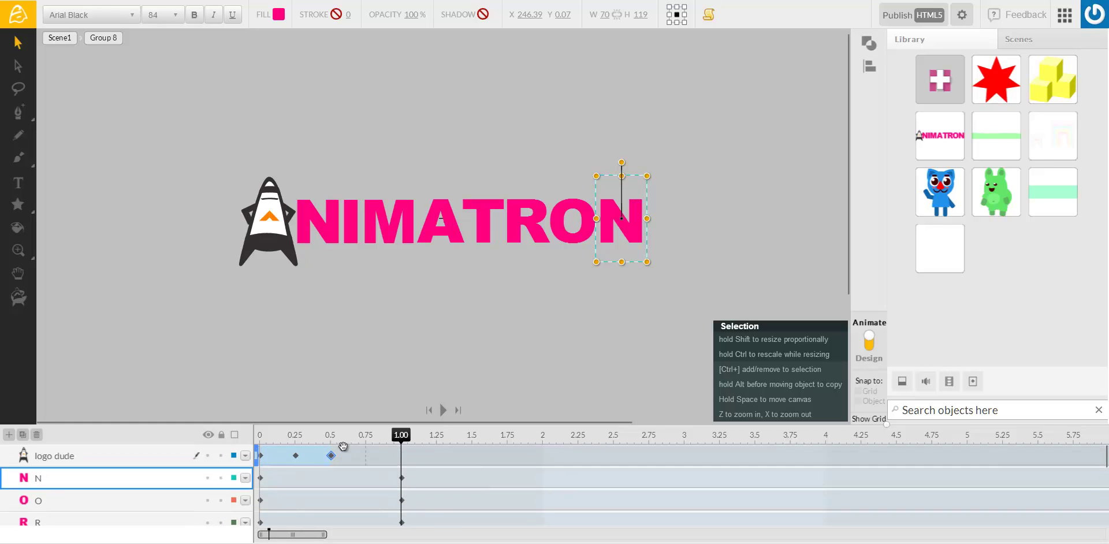
pyautogui.click(373, 435)
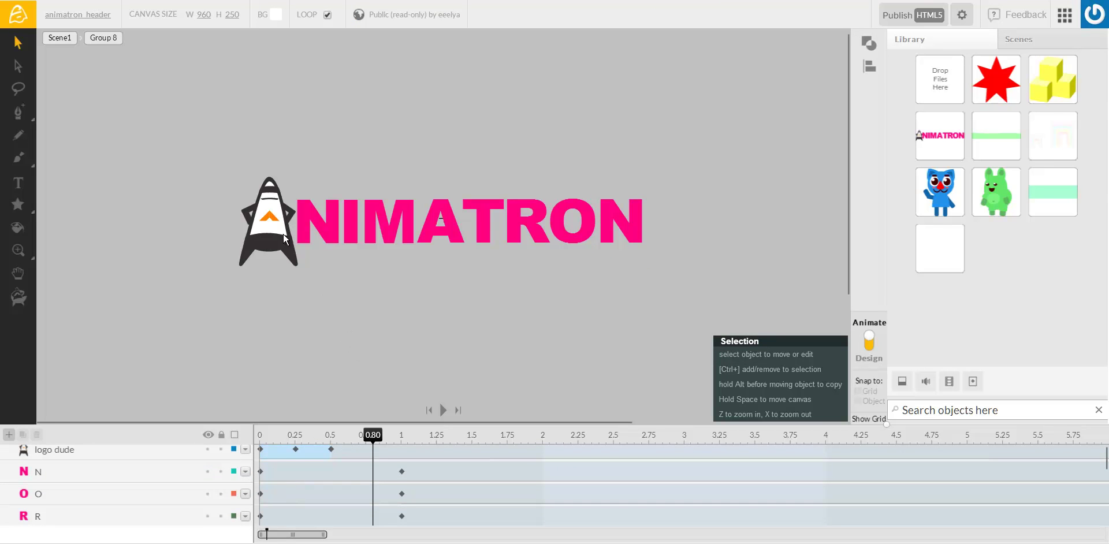
# Drag each letter's clip right so its keyframes sit at 0.50 and 1.50 seconds.
pyautogui.moveTo(305, 439)
pyautogui.mouseDown()
pyautogui.moveTo(289, 438)
pyautogui.moveTo(325, 442)
pyautogui.mouseUp()
pyautogui.moveTo(278, 473); pyautogui.dragTo(370, 516)
pyautogui.scroll(-3, 347, 496)
pyautogui.moveTo(296, 485); pyautogui.dragTo(357, 484)
pyautogui.scroll(-2, 340, 485)
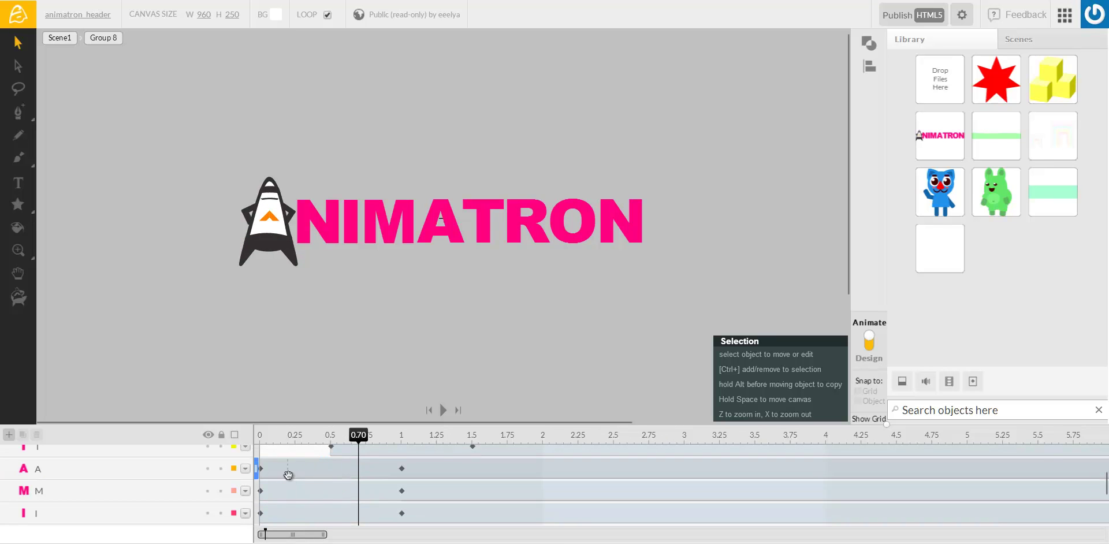
pyautogui.moveTo(290, 469); pyautogui.dragTo(365, 496)
pyautogui.moveTo(307, 513); pyautogui.dragTo(365, 509)
pyautogui.scroll(-2, 364, 509)
pyautogui.moveTo(320, 469); pyautogui.dragTo(390, 463)
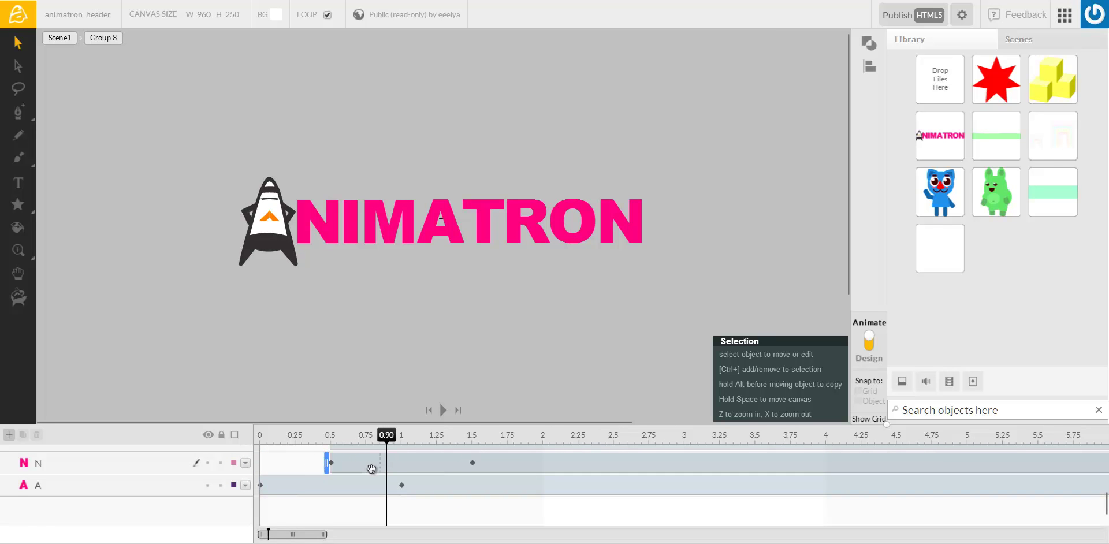
pyautogui.scroll(1, 369, 462)
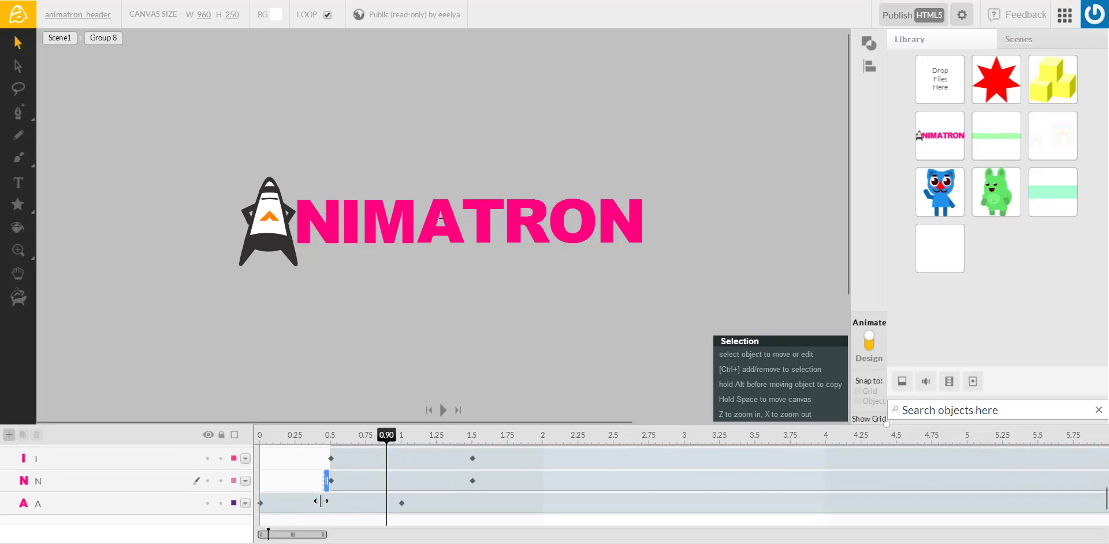
pyautogui.moveTo(335, 502); pyautogui.dragTo(389, 502)
pyautogui.moveTo(295, 436); pyautogui.dragTo(373, 437)
pyautogui.scroll(5, 391, 459)
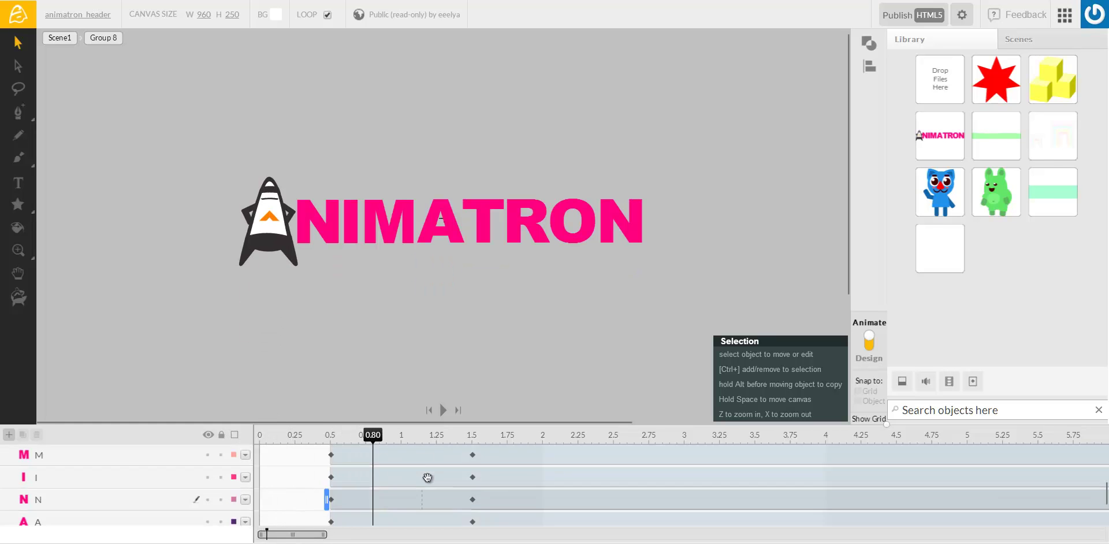
pyautogui.click(386, 461)
# Check the final N letter at 1.5 seconds, leaving it in place.
pyautogui.moveTo(371, 435); pyautogui.dragTo(470, 445)
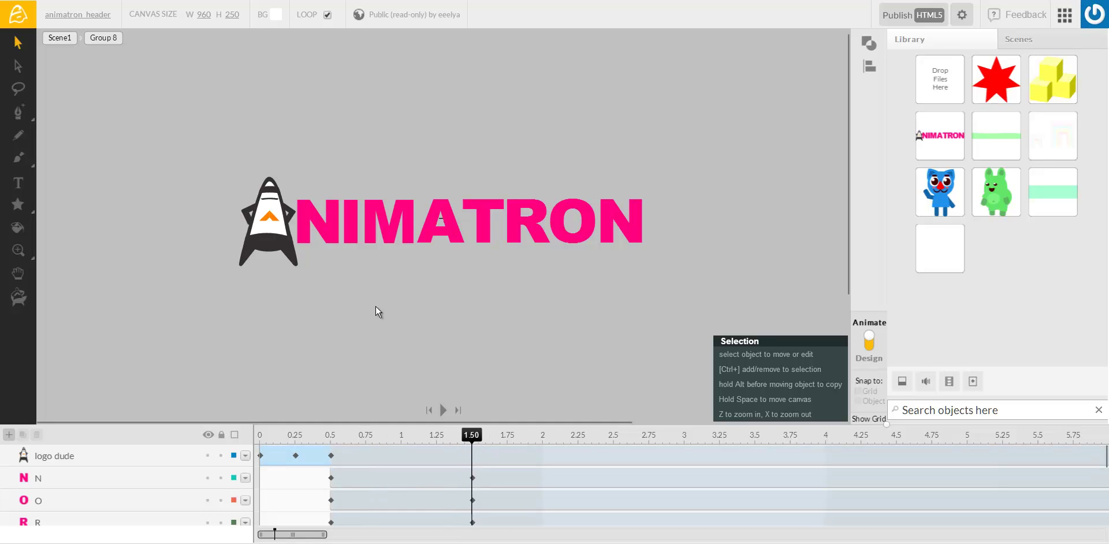
pyautogui.moveTo(608, 209); pyautogui.dragTo(354, 206)
pyautogui.moveTo(353, 207); pyautogui.dragTo(337, 207)
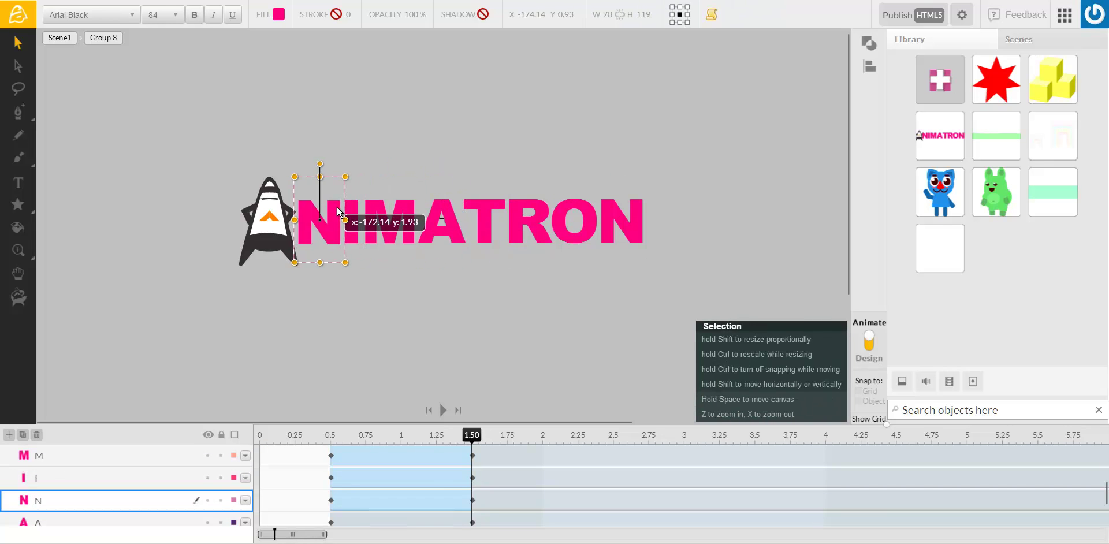
pyautogui.moveTo(338, 207); pyautogui.dragTo(337, 206)
# At 0.5 seconds, drag N, I, M, A, T, R, O and N behind the logo figure.
pyautogui.click(333, 438)
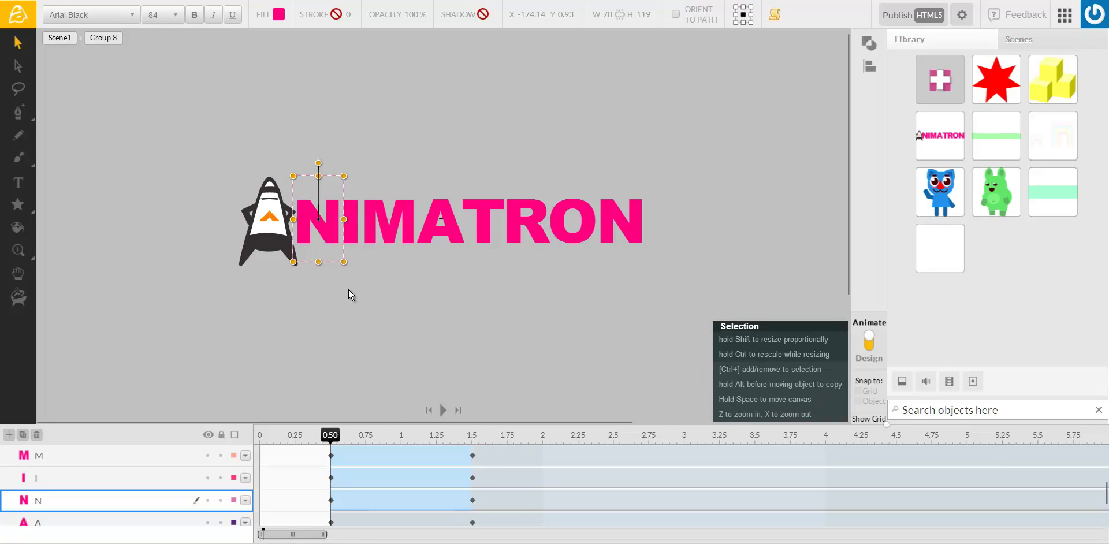
pyautogui.moveTo(326, 234); pyautogui.dragTo(279, 234)
pyautogui.moveTo(347, 233); pyautogui.dragTo(274, 234)
pyautogui.moveTo(375, 236); pyautogui.dragTo(258, 235)
pyautogui.moveTo(438, 231); pyautogui.dragTo(265, 234)
pyautogui.moveTo(513, 234); pyautogui.dragTo(320, 230)
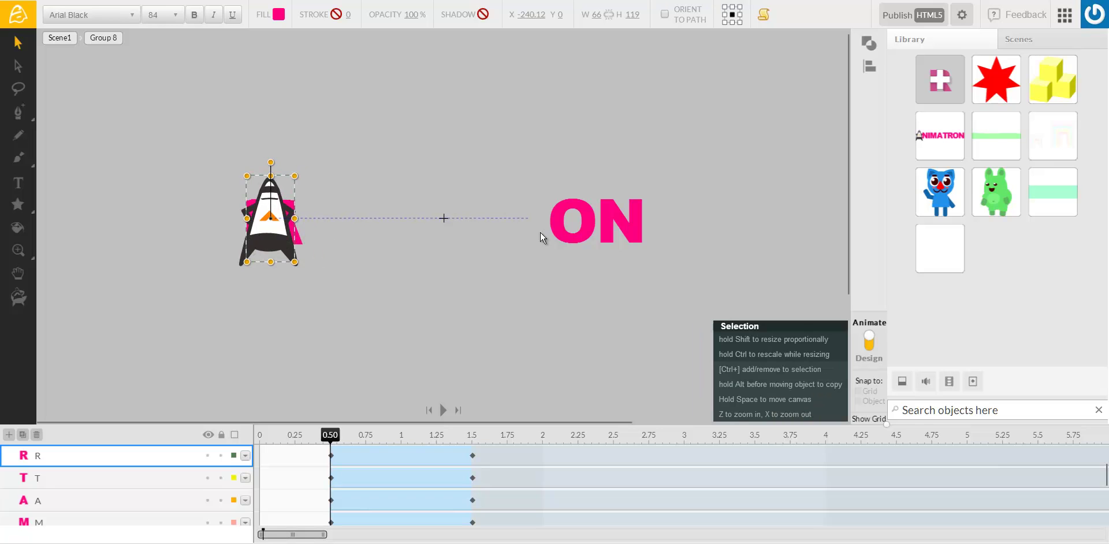
pyautogui.moveTo(569, 228); pyautogui.dragTo(255, 229)
pyautogui.moveTo(601, 231); pyautogui.dragTo(252, 234)
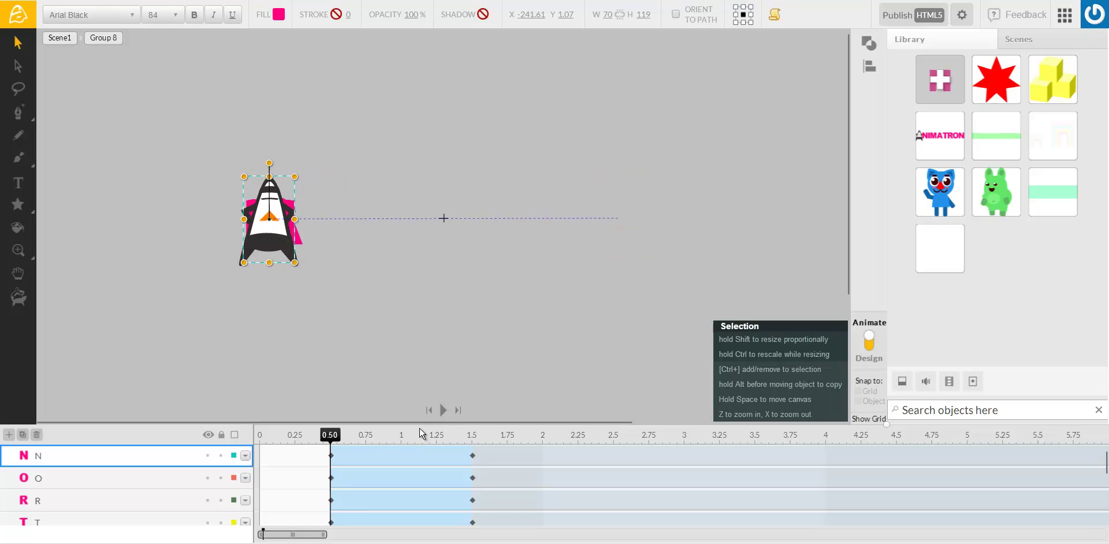
# Preview the banner animation from the start, then stop with the playhead at 0.5 seconds.
pyautogui.click(441, 413)
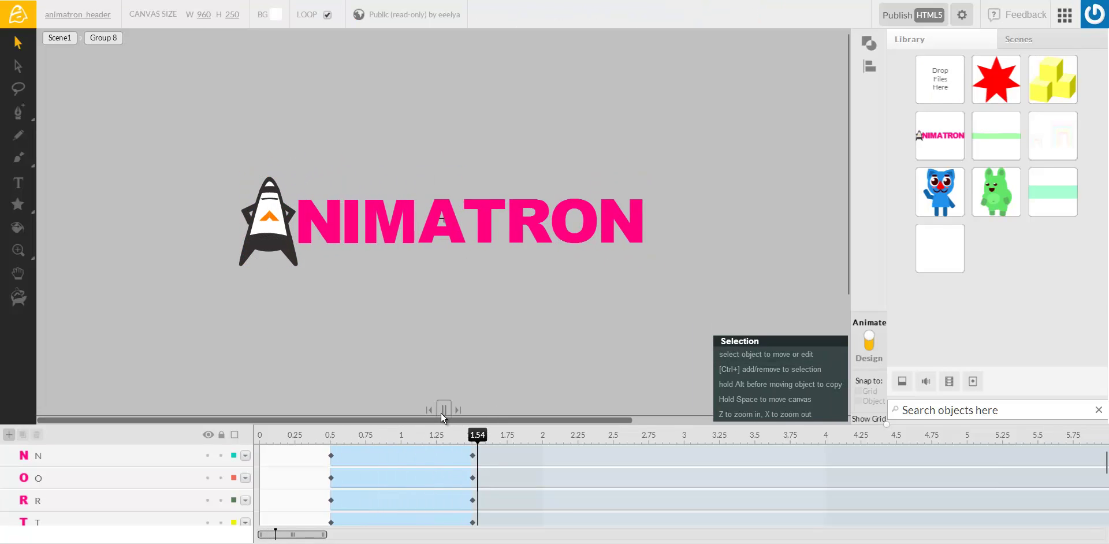
pyautogui.click(245, 453)
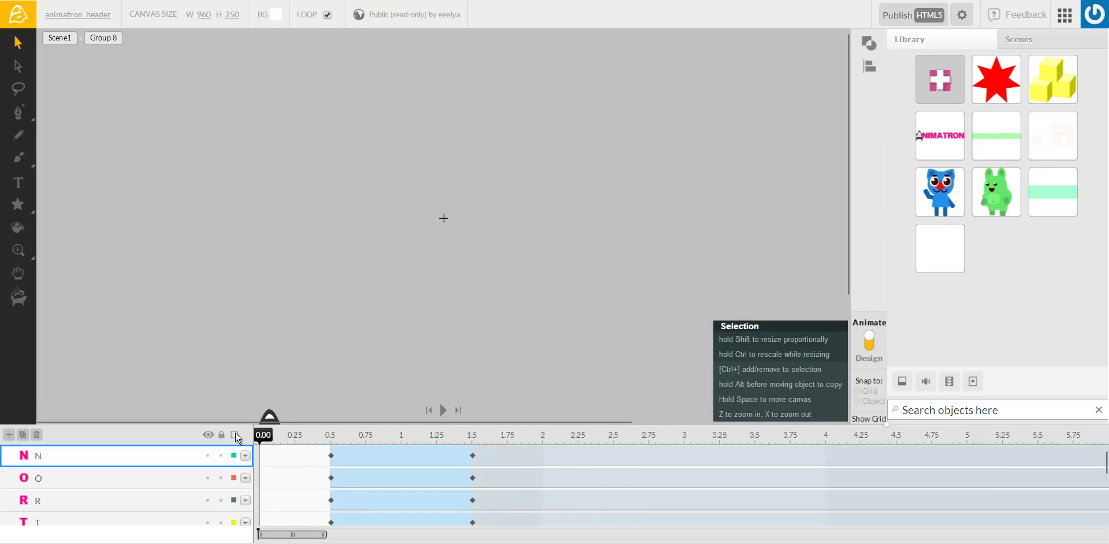
pyautogui.click(445, 408)
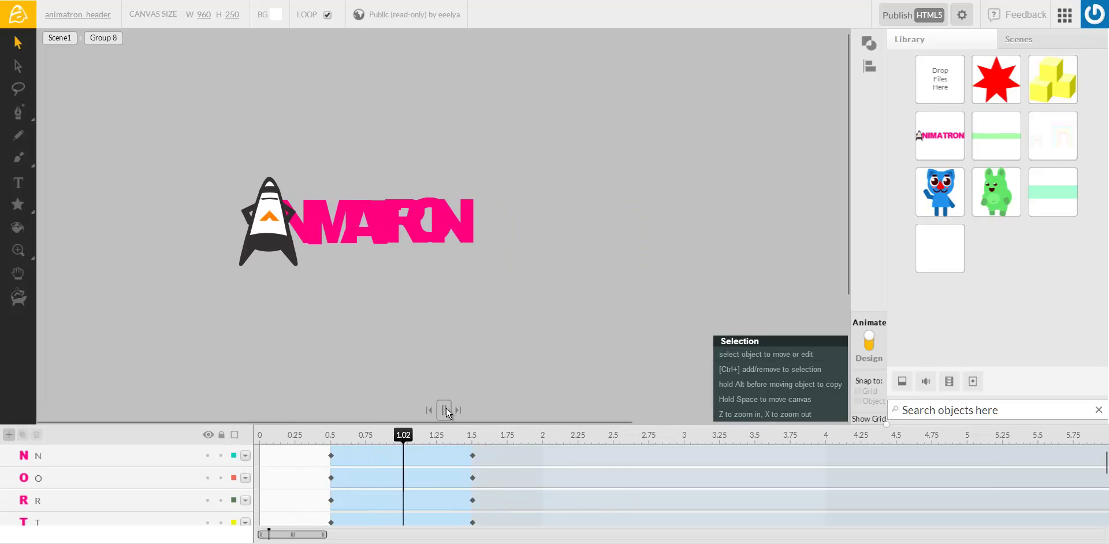
pyautogui.click(332, 437)
# Move the N, O and T letters' end keyframes from 1.5 to 0.85 seconds.
pyautogui.scroll(1, 478, 470)
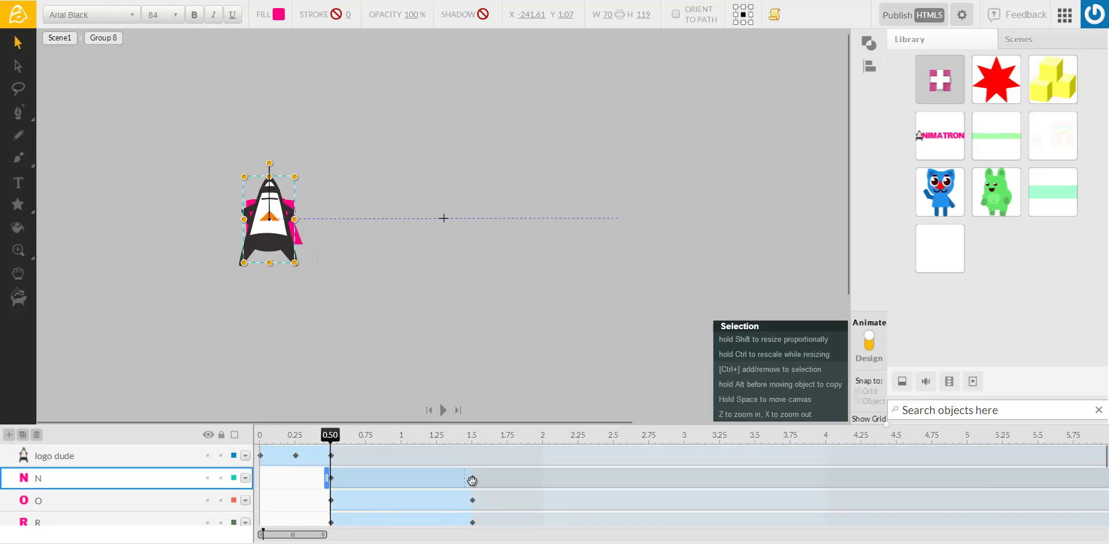
pyautogui.moveTo(387, 481); pyautogui.dragTo(382, 479)
pyautogui.moveTo(472, 500); pyautogui.dragTo(381, 502)
pyautogui.moveTo(472, 523); pyautogui.dragTo(381, 520)
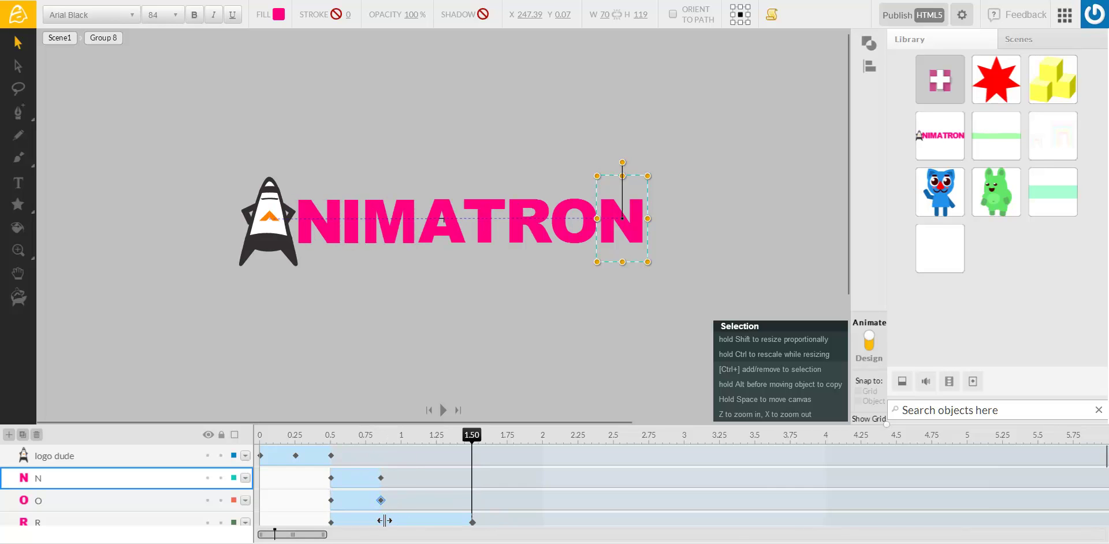
pyautogui.scroll(-2, 425, 487)
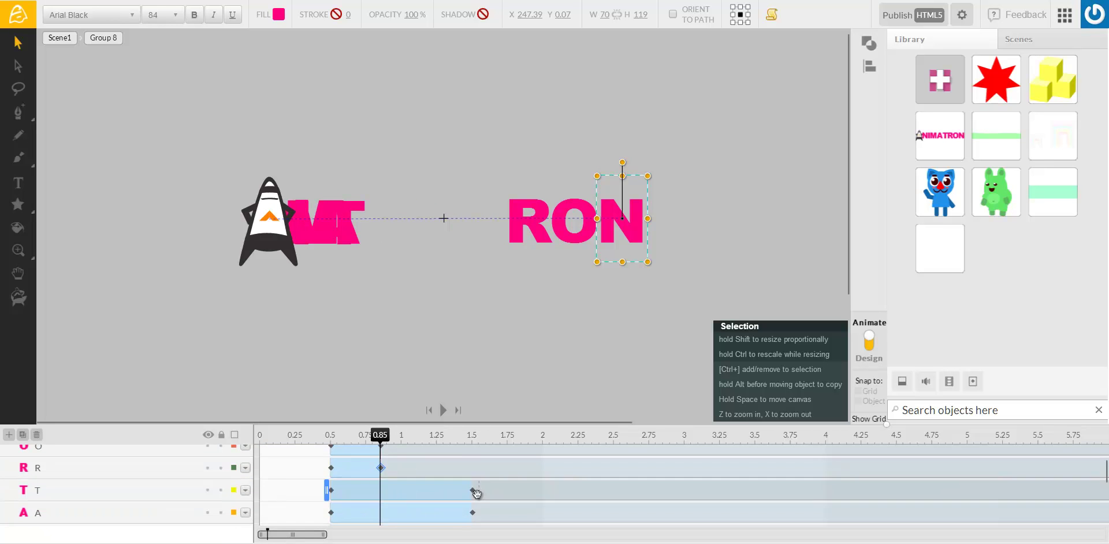
pyautogui.moveTo(403, 491); pyautogui.dragTo(381, 491)
# Move the A, M, I, N and last A end keyframes to 0.85 seconds.
pyautogui.scroll(-2, 471, 507)
pyautogui.moveTo(472, 485); pyautogui.dragTo(381, 476)
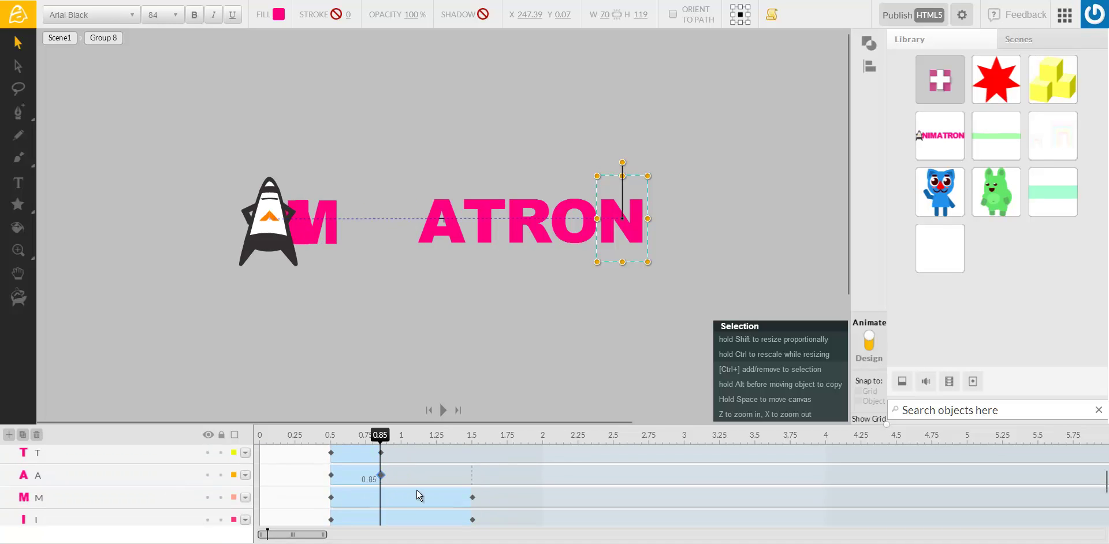
pyautogui.moveTo(446, 501); pyautogui.dragTo(381, 497)
pyautogui.moveTo(478, 519); pyautogui.dragTo(380, 520)
pyautogui.scroll(-2, 439, 491)
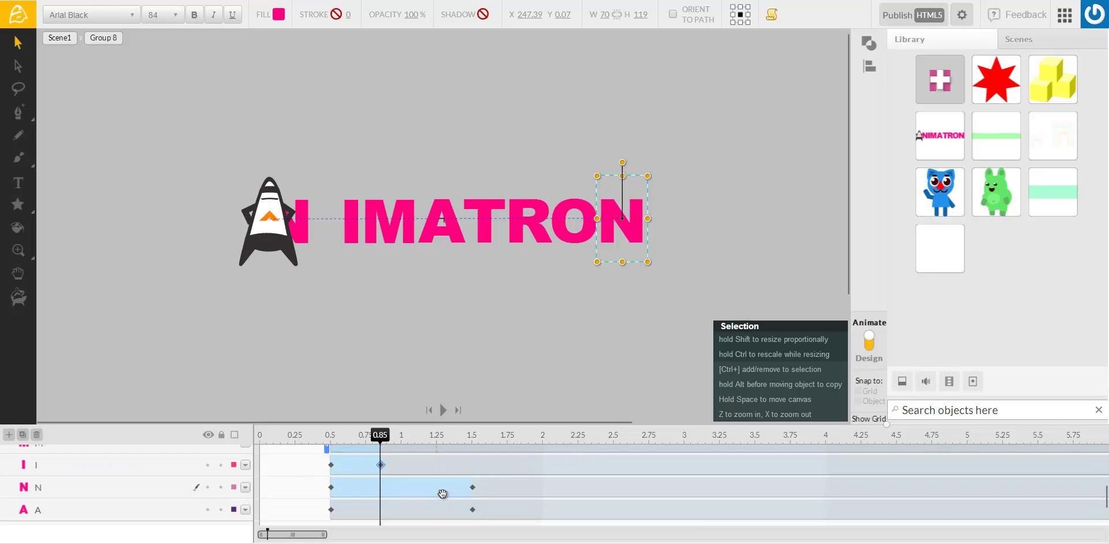
pyautogui.click(471, 490)
pyautogui.moveTo(423, 490); pyautogui.dragTo(384, 490)
pyautogui.moveTo(473, 511); pyautogui.dragTo(380, 509)
pyautogui.scroll(3, 387, 477)
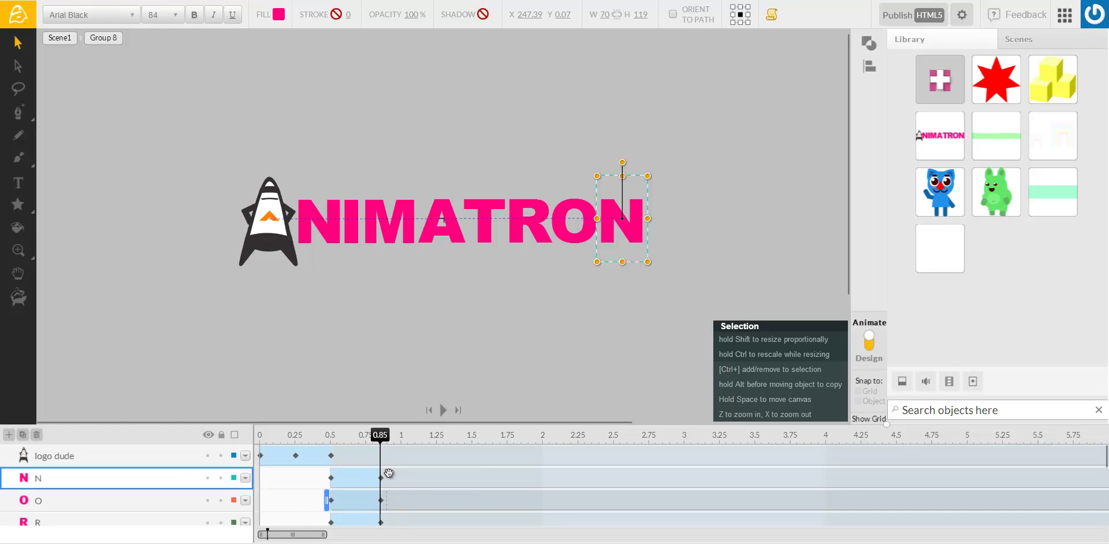
pyautogui.scroll(-1, 365, 426)
pyautogui.click(249, 437)
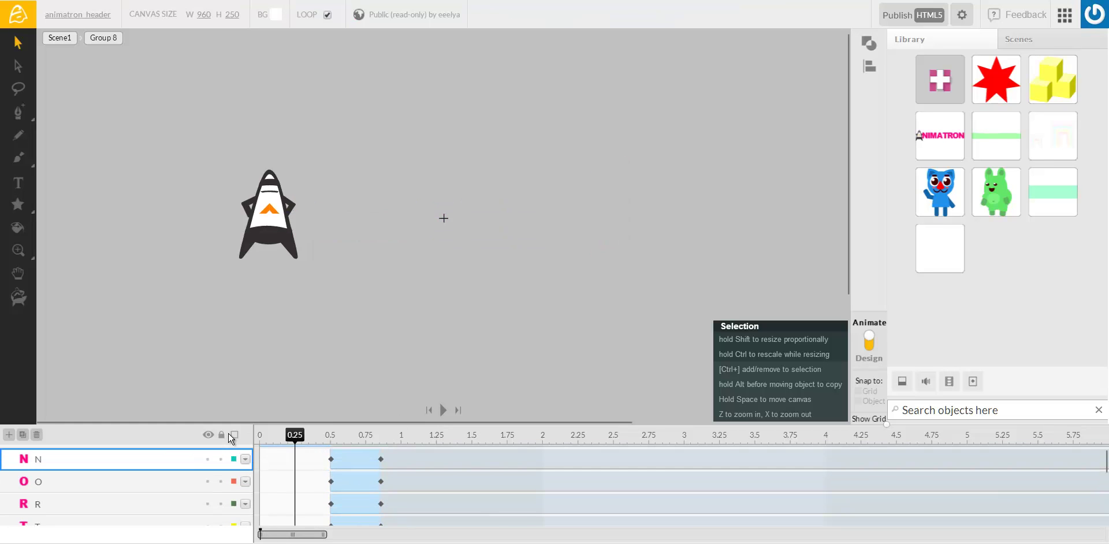
pyautogui.click(440, 411)
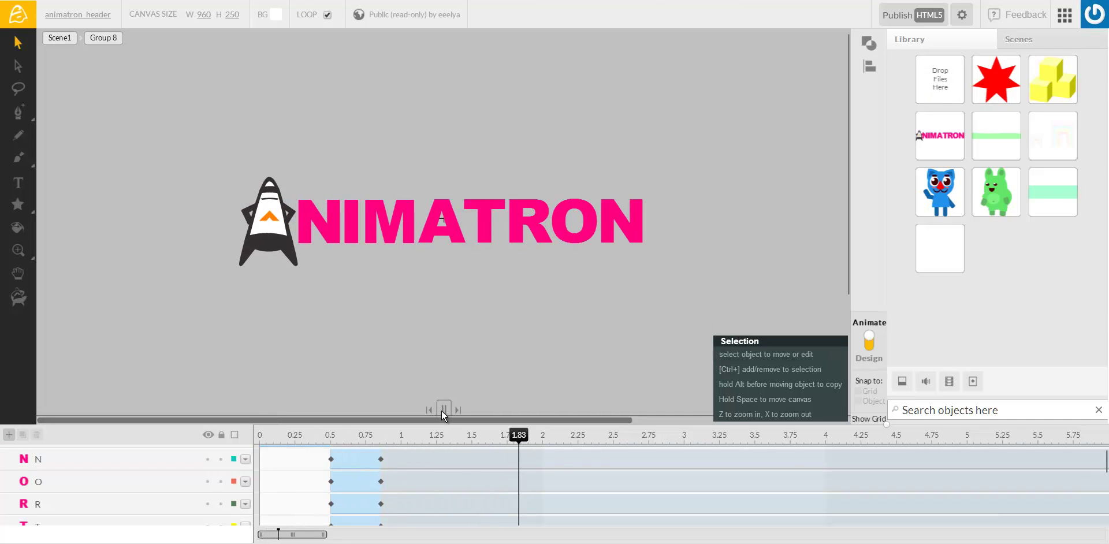
pyautogui.click(429, 437)
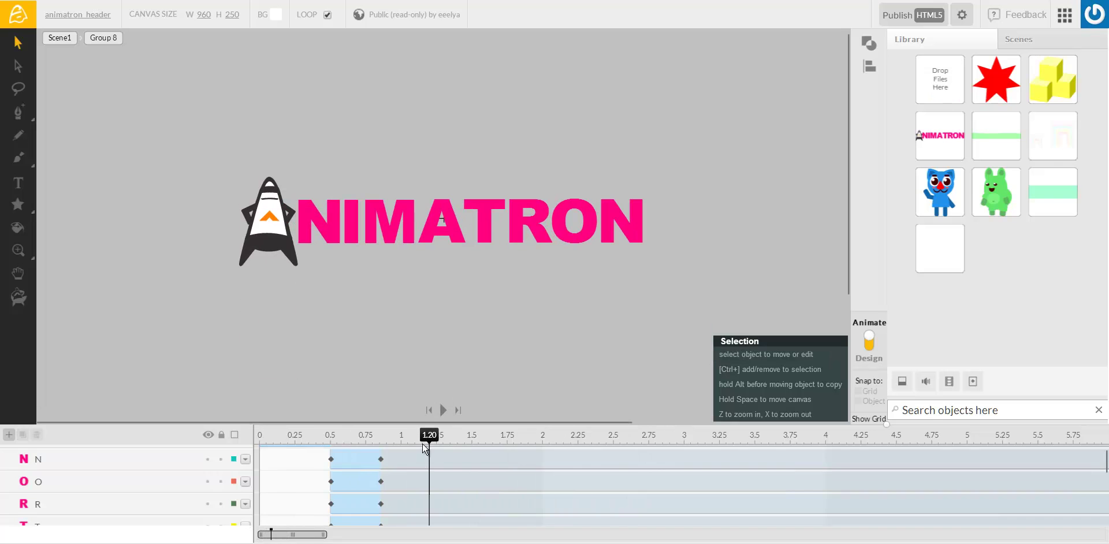
pyautogui.scroll(1, 433, 462)
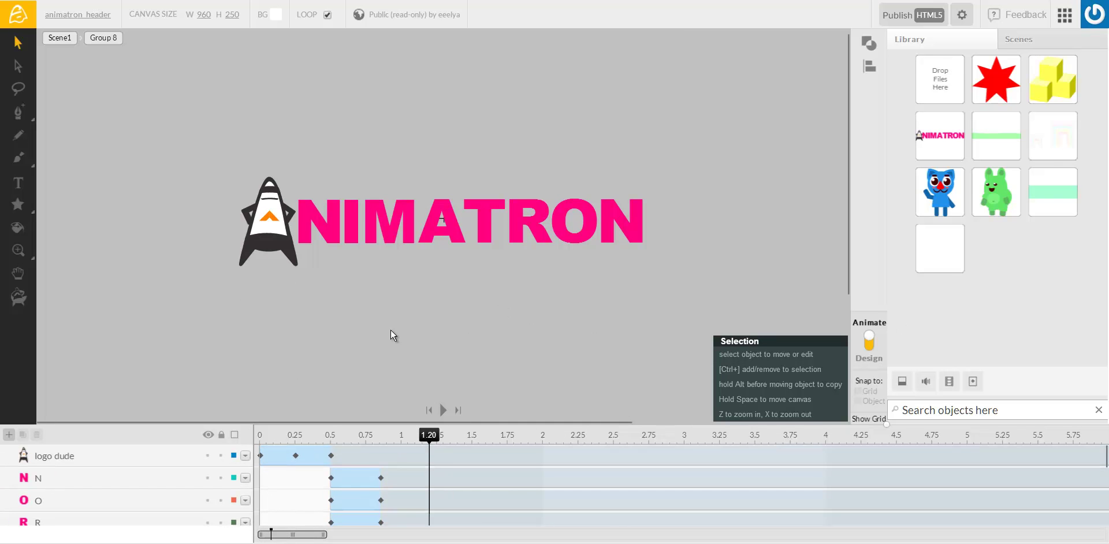
pyautogui.click(332, 437)
pyautogui.click(443, 411)
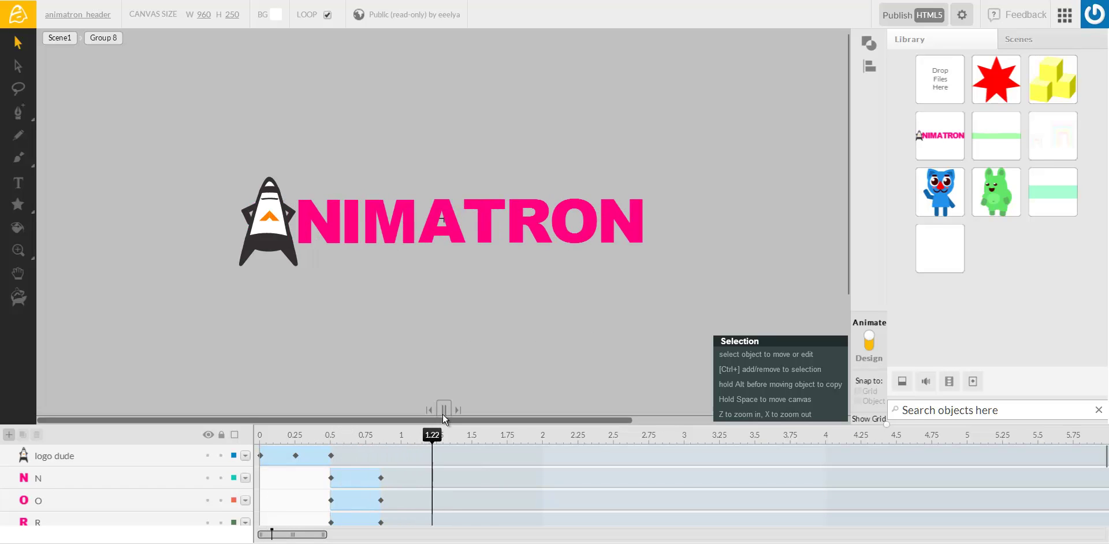
pyautogui.moveTo(379, 436); pyautogui.dragTo(396, 418)
# Select the logo figure, add a keyframe holding it at 2.25 seconds, and preview.
pyautogui.click(279, 238)
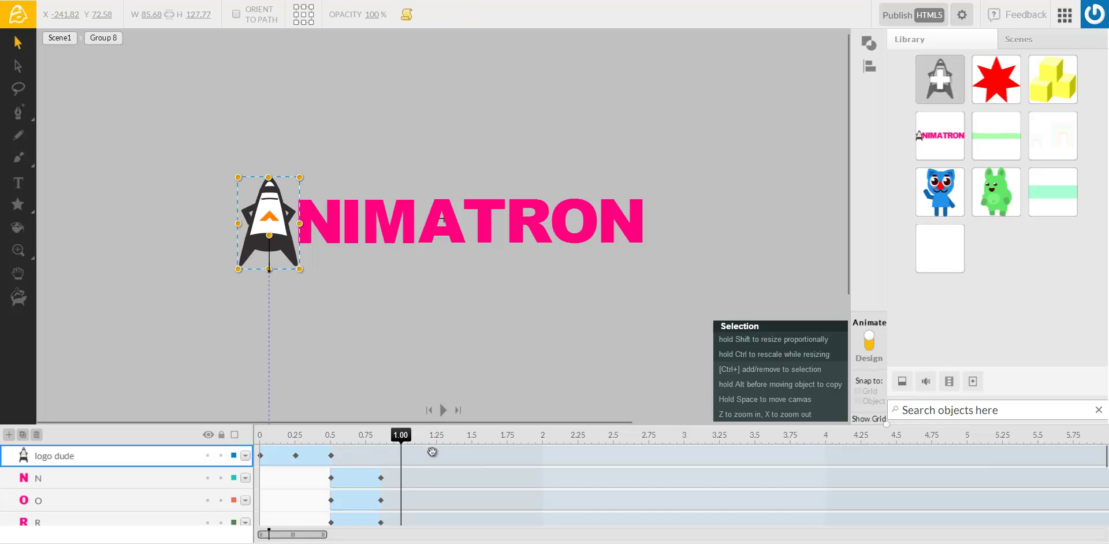
pyautogui.moveTo(470, 436); pyautogui.dragTo(580, 442)
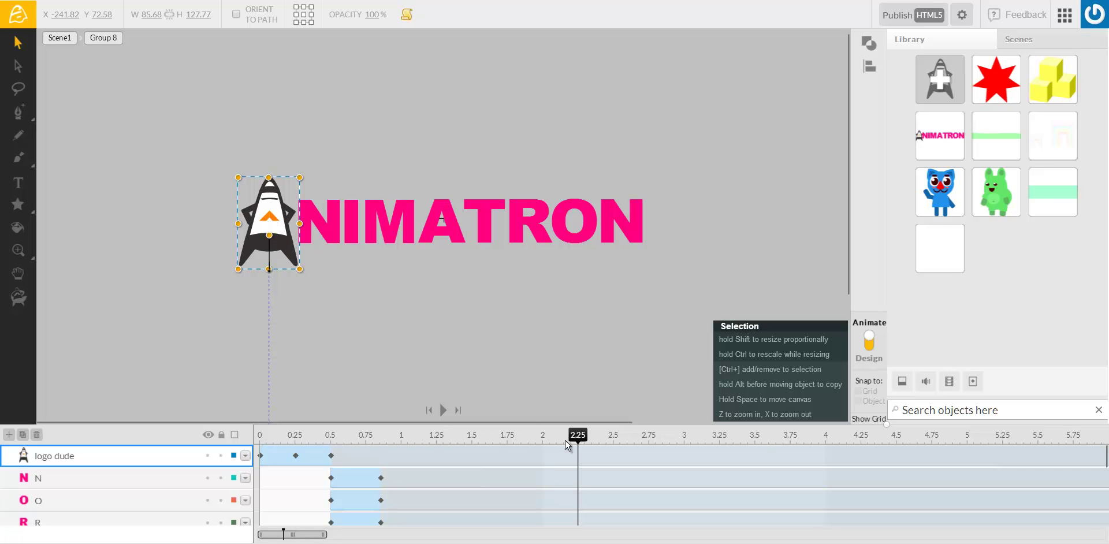
pyautogui.click(280, 249)
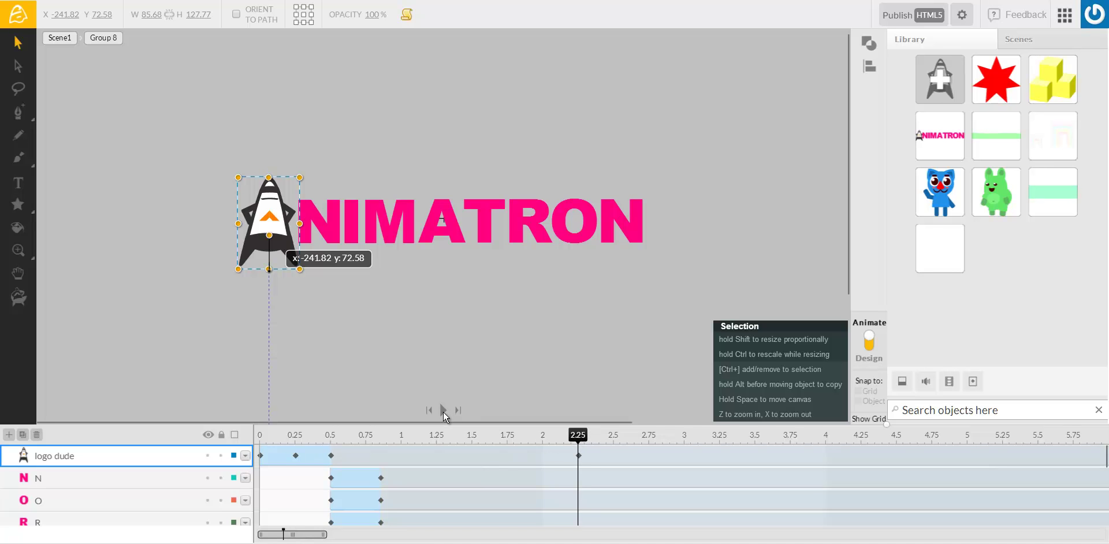
pyautogui.click(443, 410)
pyautogui.click(577, 438)
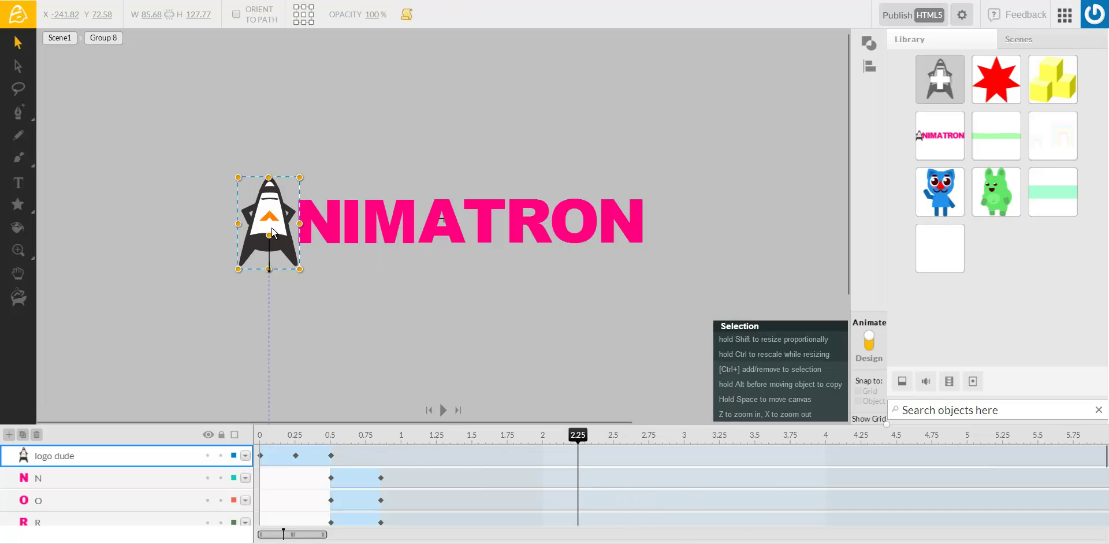
# Drag the logo figure up off the banner's top and check it flying out by 2.55 seconds.
pyautogui.moveTo(275, 237); pyautogui.dragTo(253, 43)
pyautogui.click(592, 438)
pyautogui.press('Right')
pyautogui.press('Right')
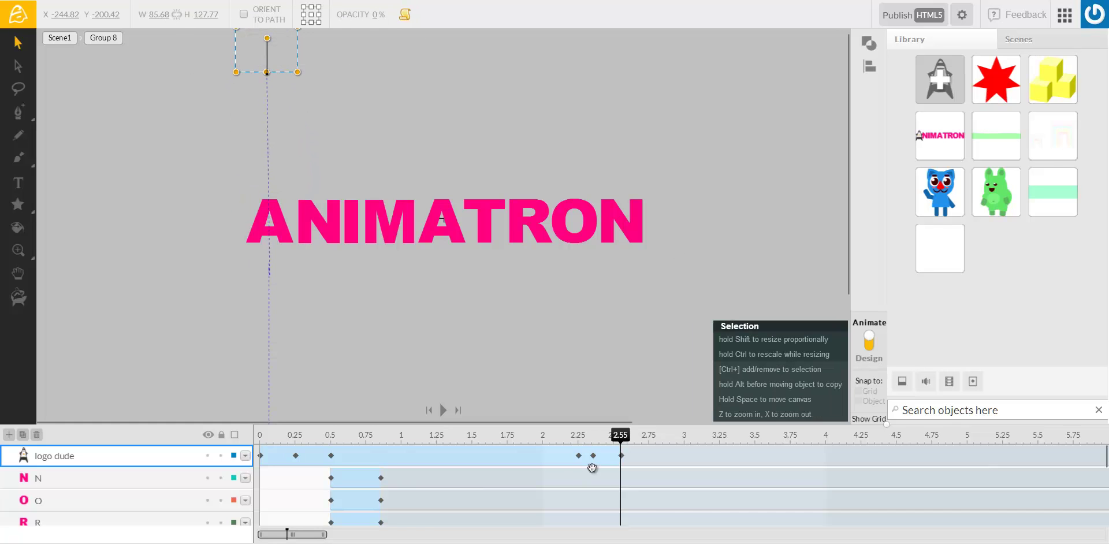
pyautogui.click(563, 437)
pyautogui.moveTo(600, 442); pyautogui.dragTo(622, 444)
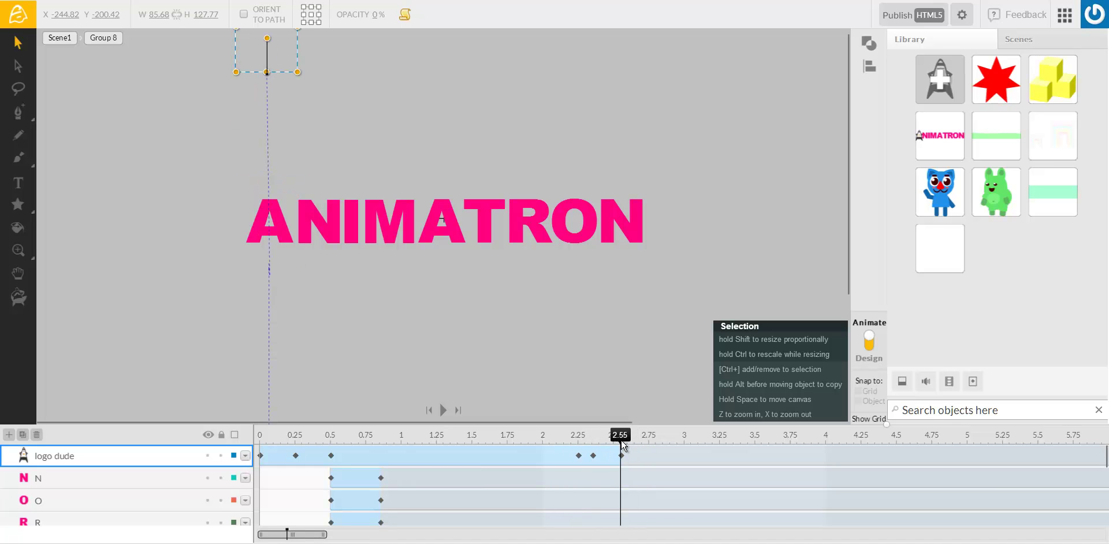
# Click each letter (A, N, I, M, A, T, R, O, N) to keyframe it at its resting position.
pyautogui.click(286, 238)
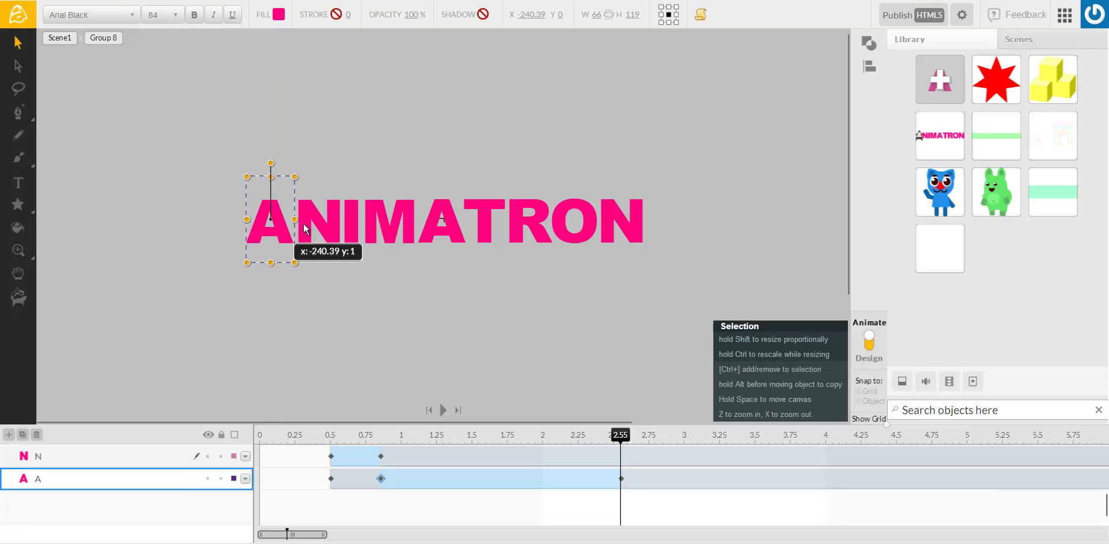
pyautogui.click(305, 226)
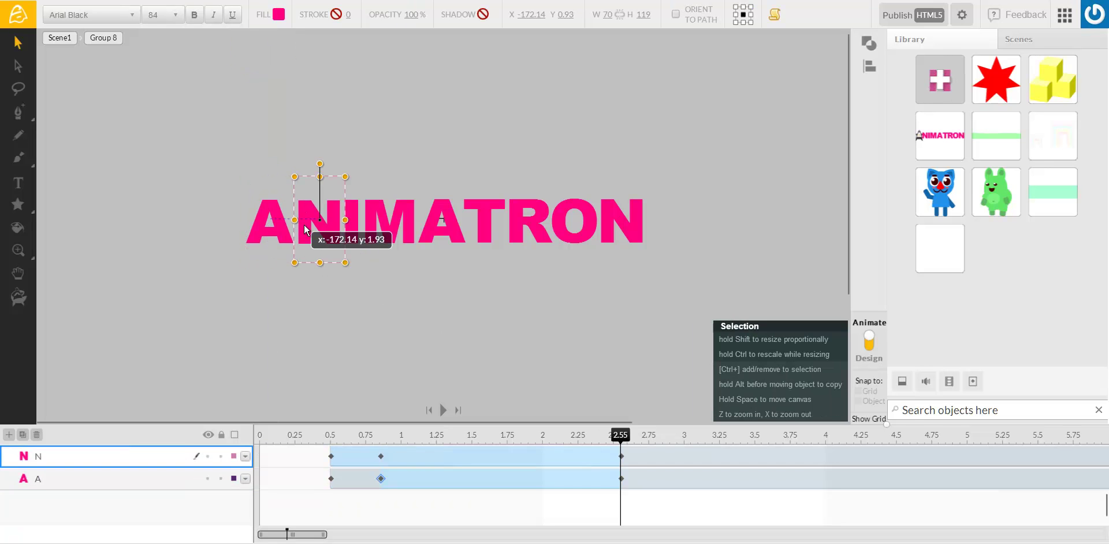
pyautogui.click(353, 213)
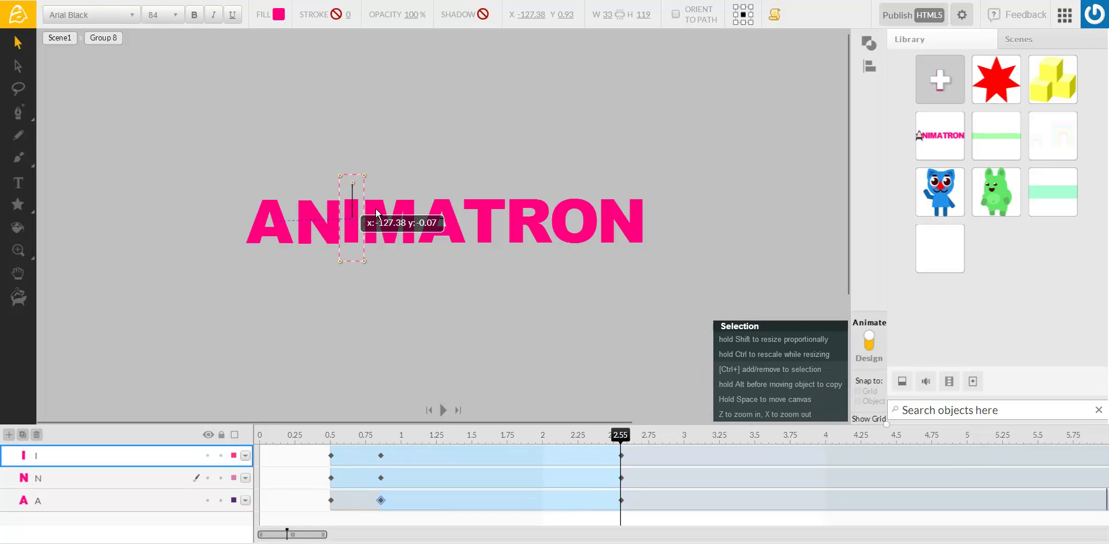
pyautogui.click(378, 213)
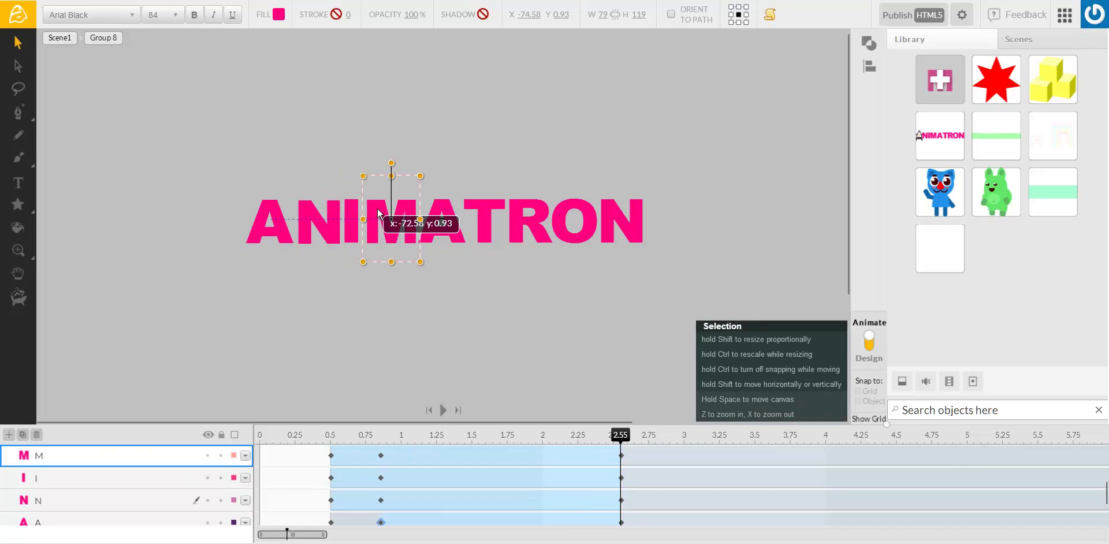
pyautogui.click(445, 211)
pyautogui.click(494, 209)
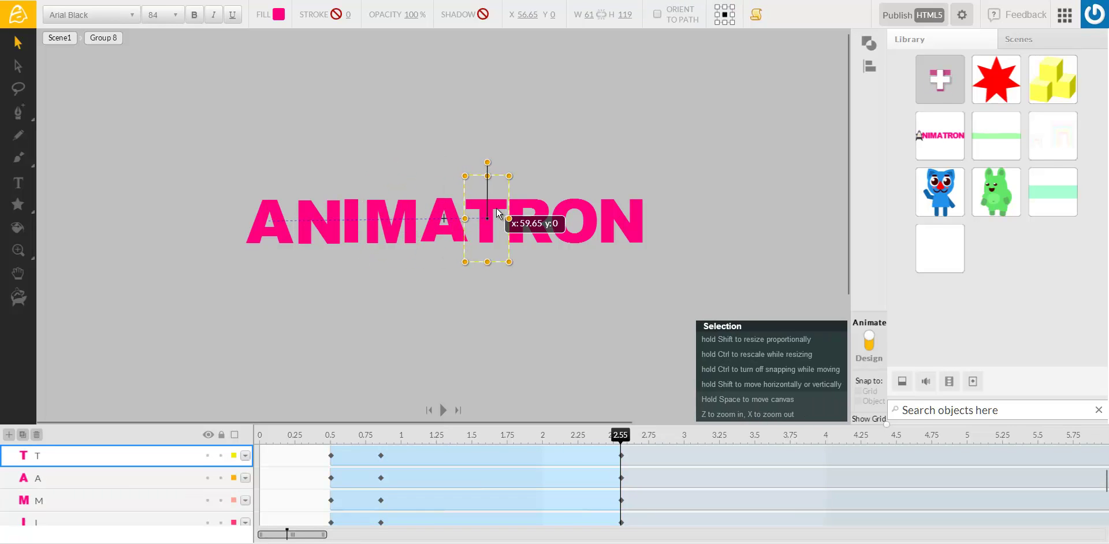
pyautogui.click(530, 205)
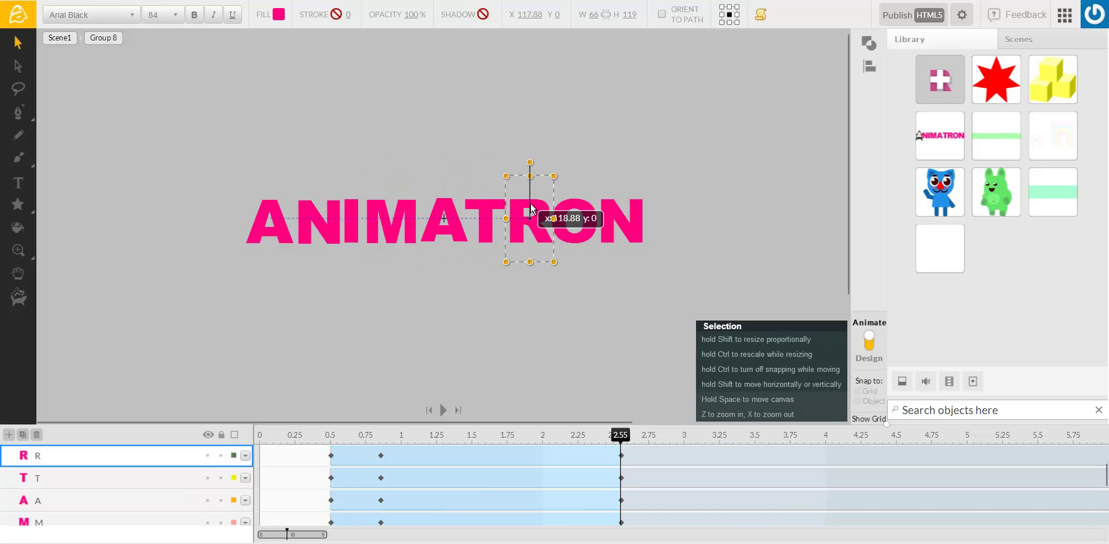
pyautogui.click(590, 208)
pyautogui.click(622, 209)
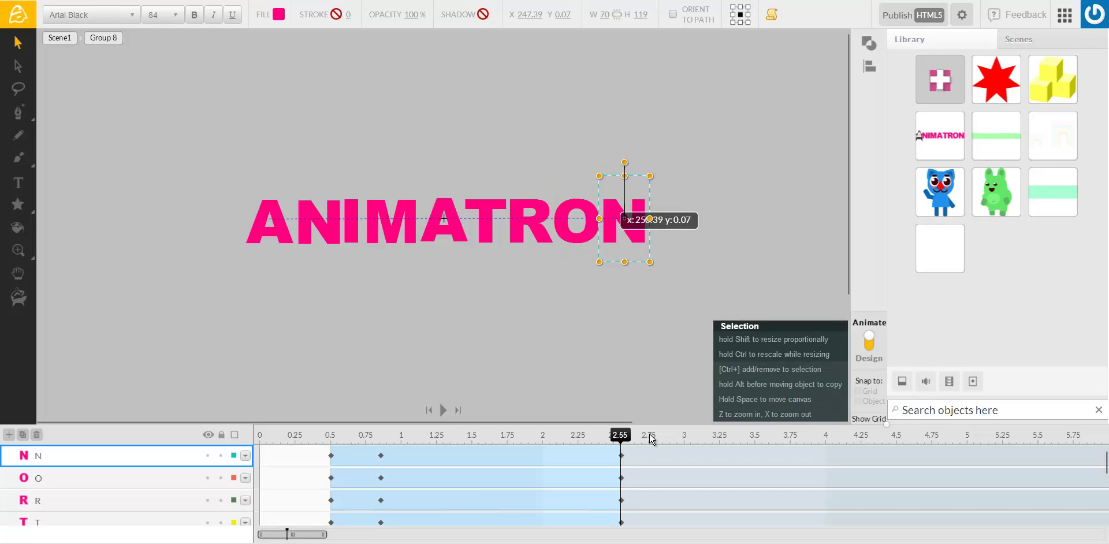
# Preview the playback, then deselect and set the playhead to 2.25 seconds.
pyautogui.click(443, 410)
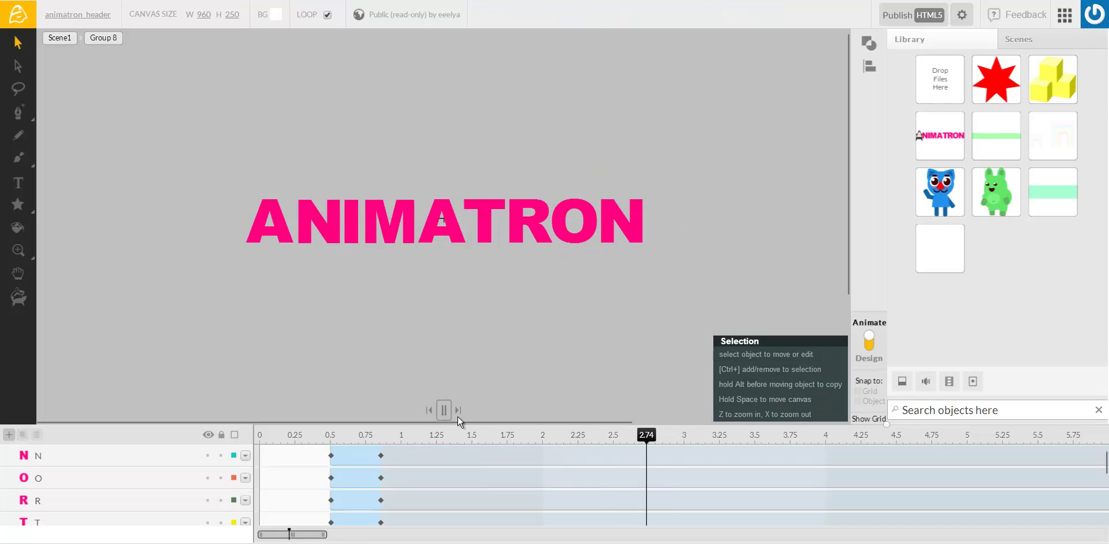
pyautogui.click(469, 441)
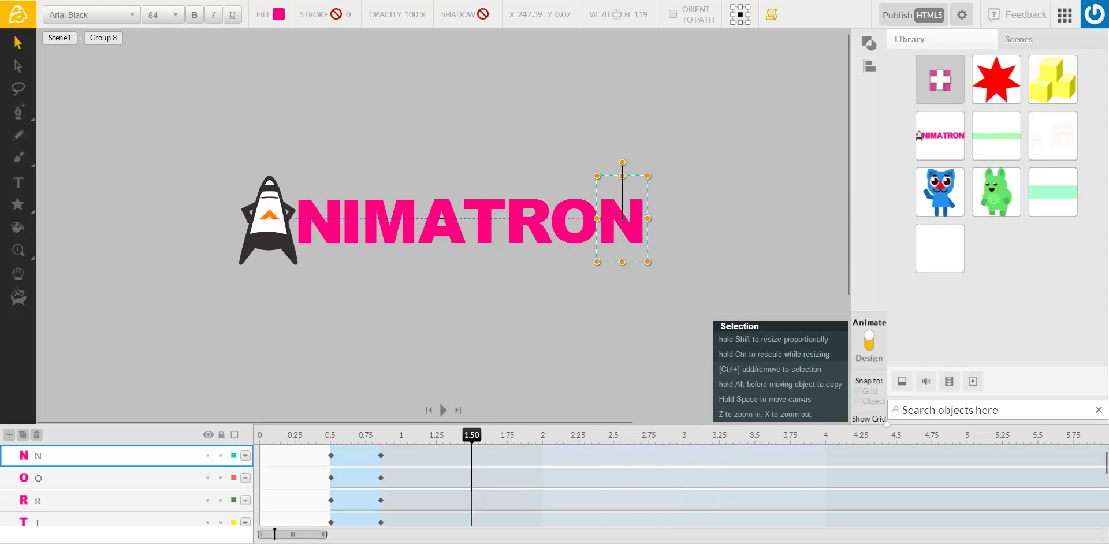
pyautogui.click(393, 294)
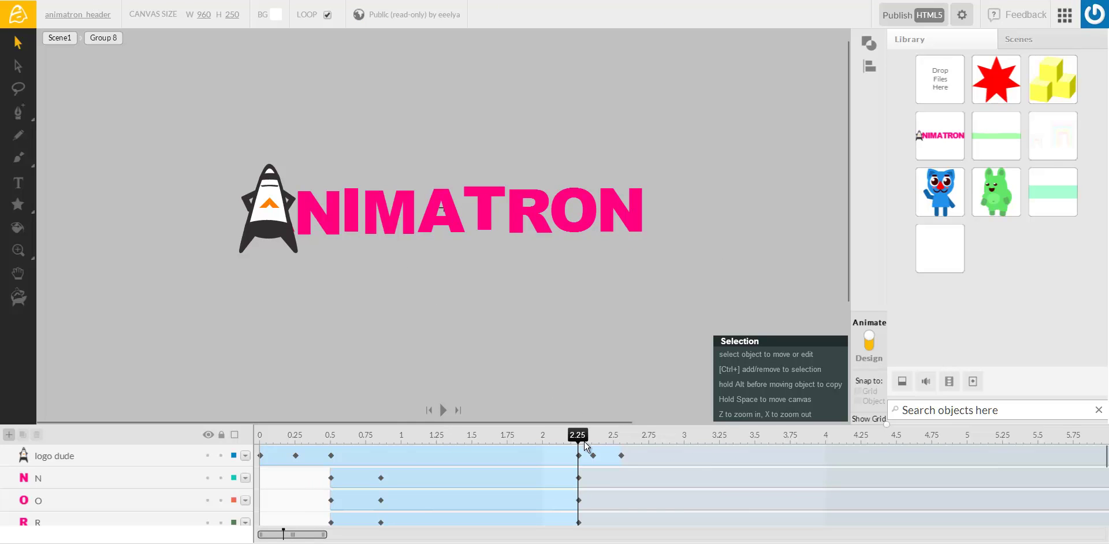
# At 2.35 s, move the last N and R down and the O and T up, fading each to 0%.
pyautogui.moveTo(580, 441); pyautogui.dragTo(595, 442)
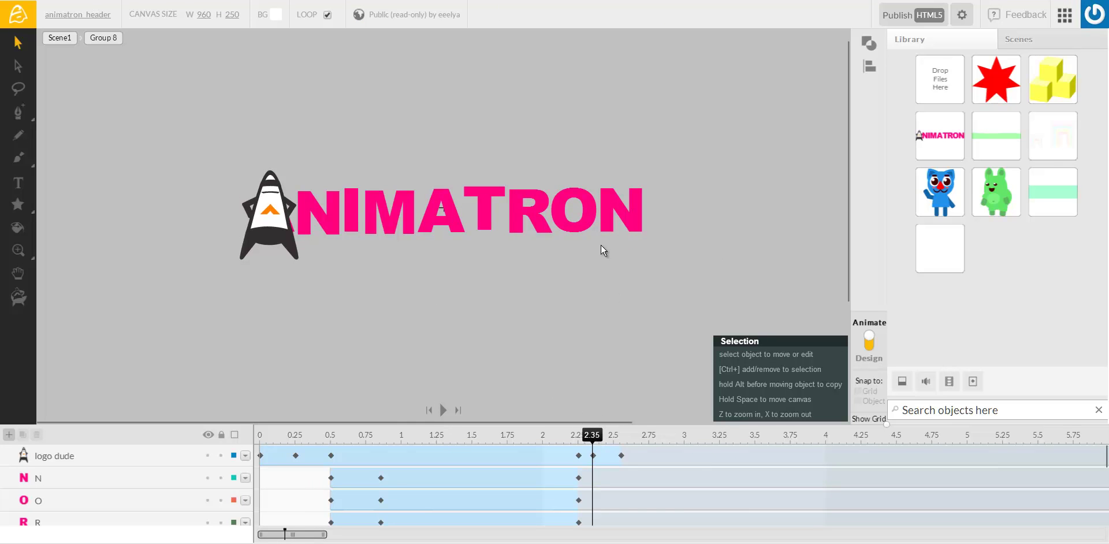
pyautogui.moveTo(611, 213); pyautogui.dragTo(611, 254)
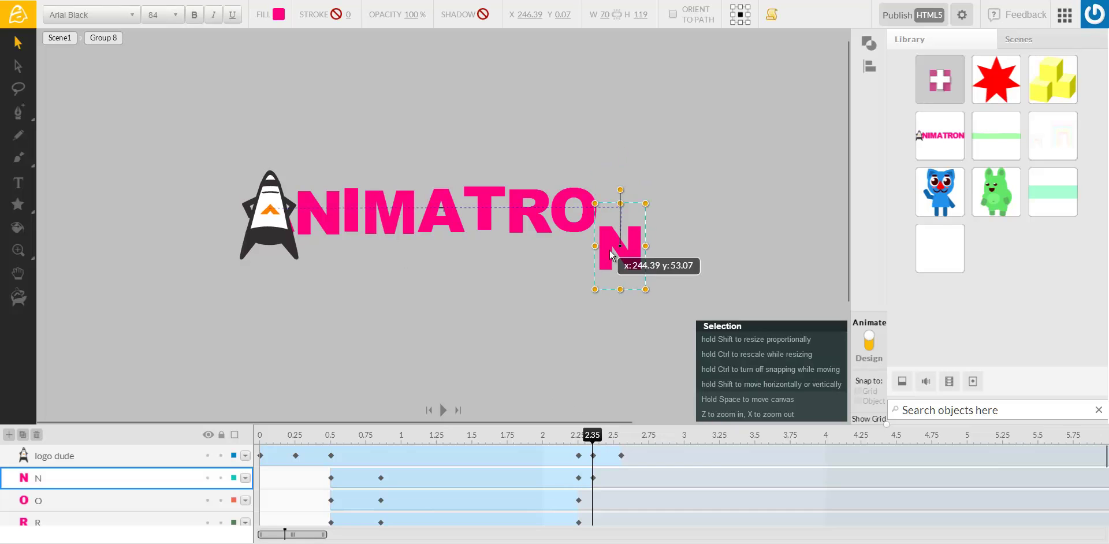
pyautogui.moveTo(356, 14); pyautogui.dragTo(382, 169)
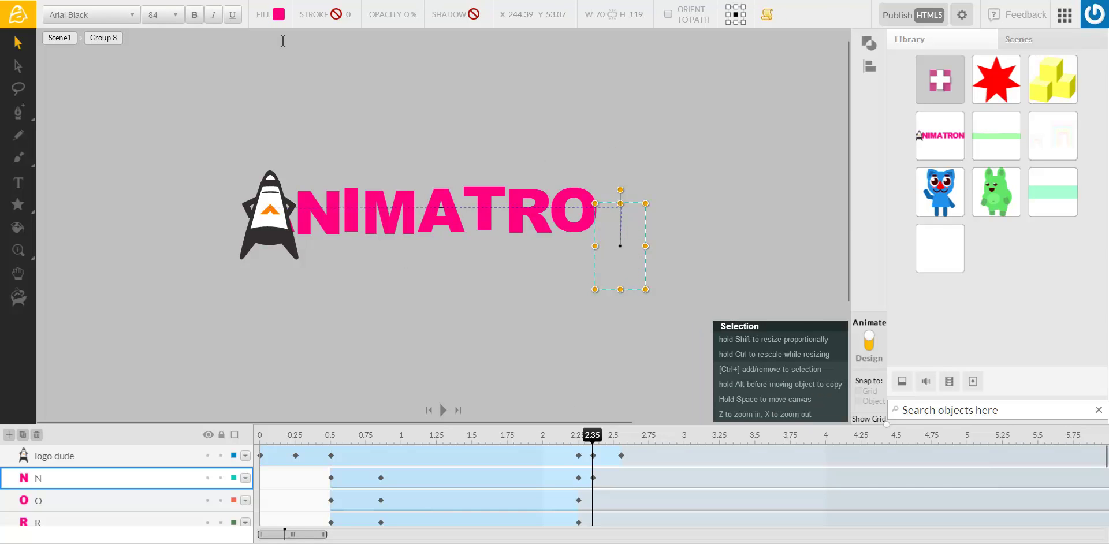
pyautogui.moveTo(569, 192); pyautogui.dragTo(569, 157)
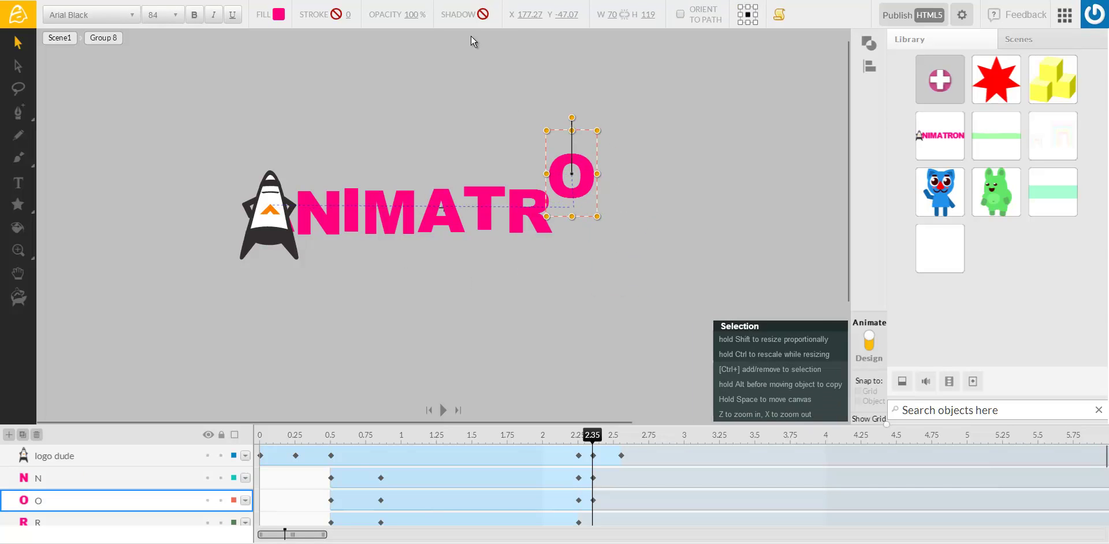
pyautogui.moveTo(407, 17); pyautogui.dragTo(298, 28)
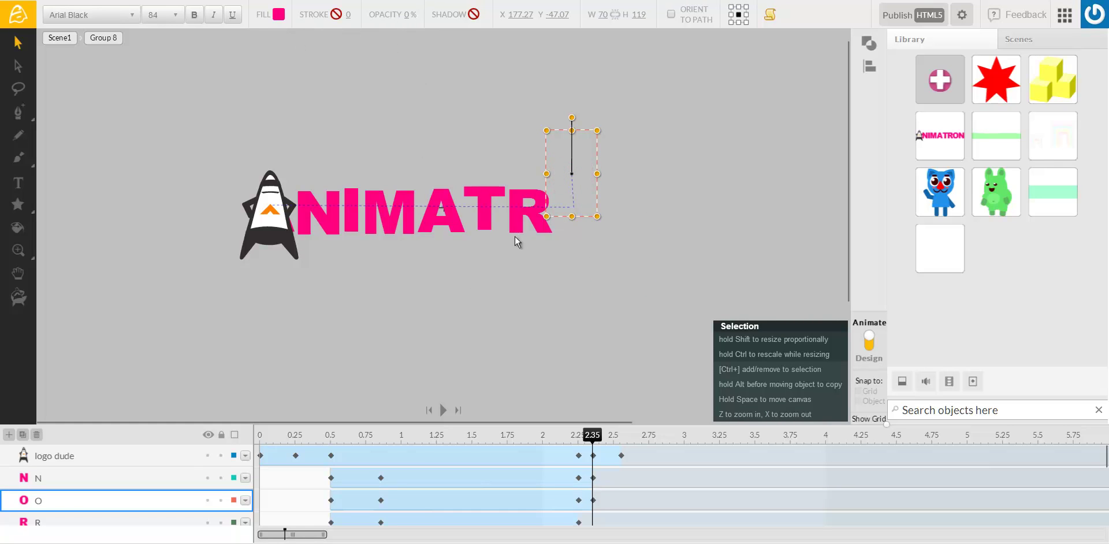
pyautogui.moveTo(515, 244); pyautogui.dragTo(515, 269)
pyautogui.moveTo(408, 14); pyautogui.dragTo(288, 27)
pyautogui.moveTo(473, 184); pyautogui.dragTo(472, 174)
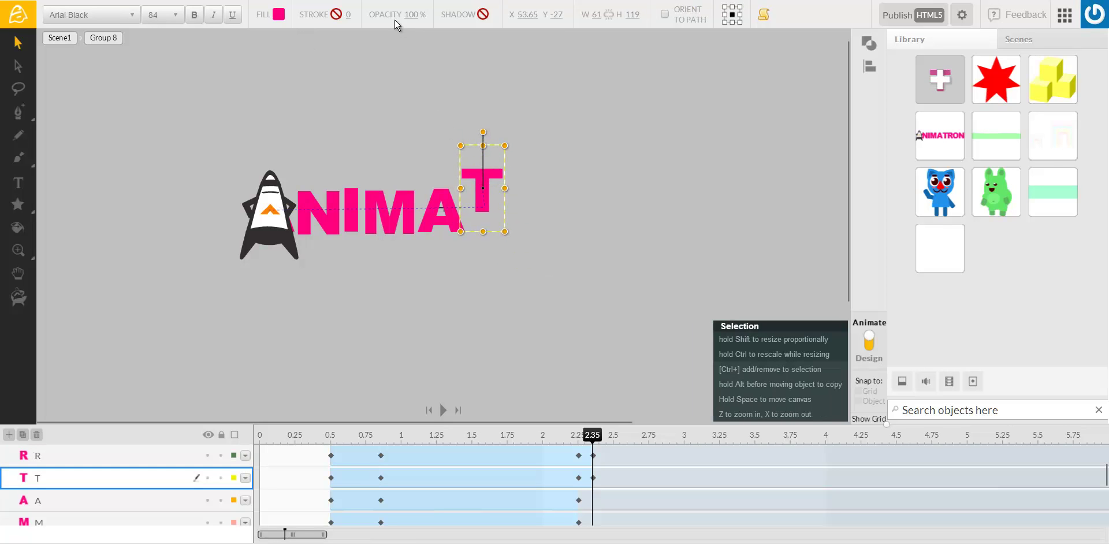
pyautogui.moveTo(408, 14); pyautogui.dragTo(358, 23)
# Move the second A and I down and the M up, fading them and the first N to 0%.
pyautogui.moveTo(439, 198); pyautogui.dragTo(437, 220)
pyautogui.moveTo(414, 15); pyautogui.dragTo(384, 20)
pyautogui.moveTo(398, 192); pyautogui.dragTo(397, 181)
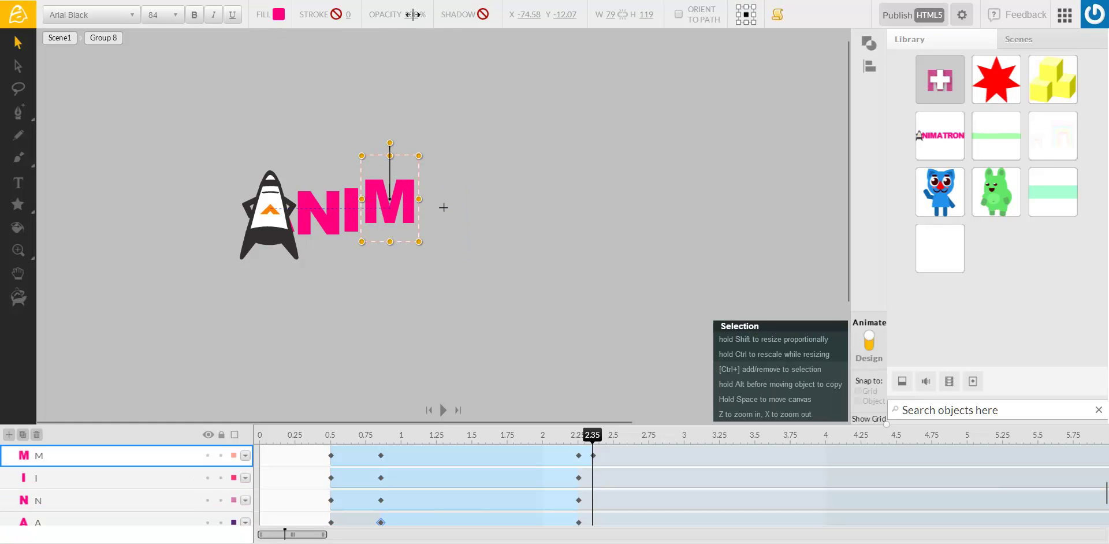
pyautogui.moveTo(395, 14); pyautogui.dragTo(259, 21)
pyautogui.moveTo(349, 221); pyautogui.dragTo(350, 247)
pyautogui.moveTo(381, 22); pyautogui.dragTo(320, 32)
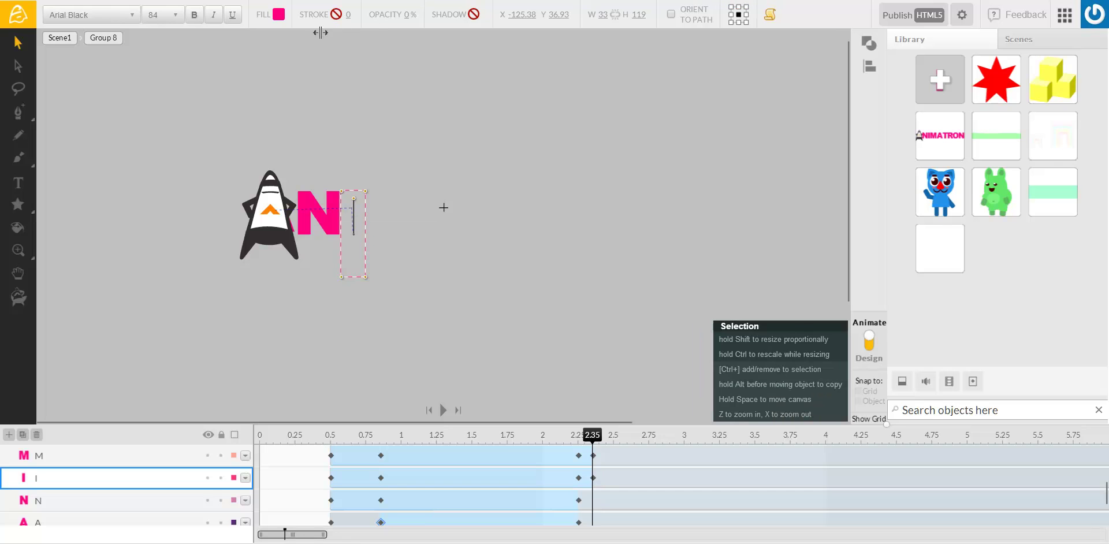
pyautogui.click(322, 189)
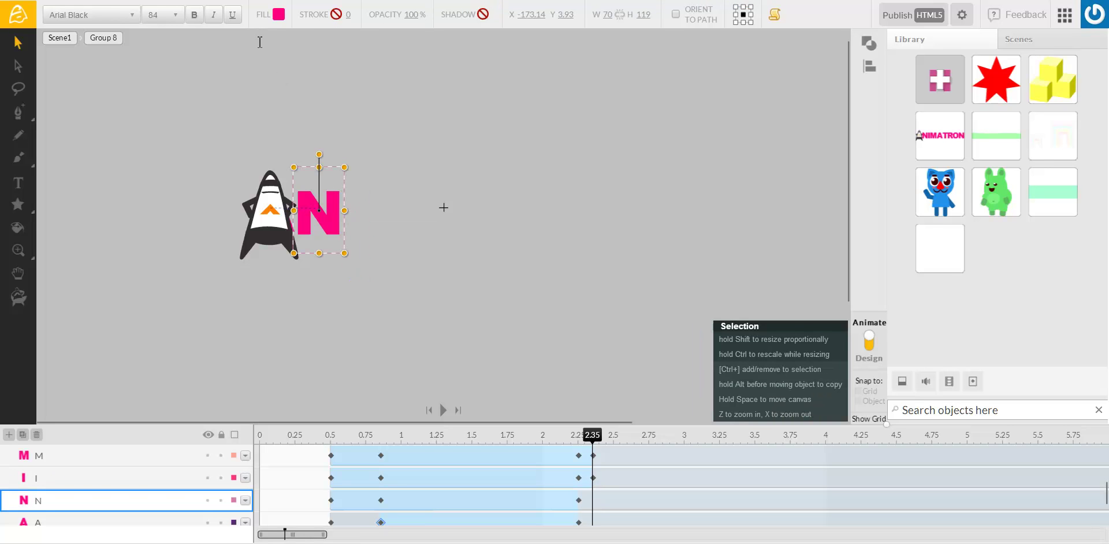
pyautogui.moveTo(260, 42); pyautogui.dragTo(260, 42)
pyautogui.moveTo(269, 213); pyautogui.dragTo(270, 196)
# Undo the logo move, lock the logo figure, and drag the hidden A letter upward.
pyautogui.hotkey('ctrl', 'z')
pyautogui.click(220, 456)
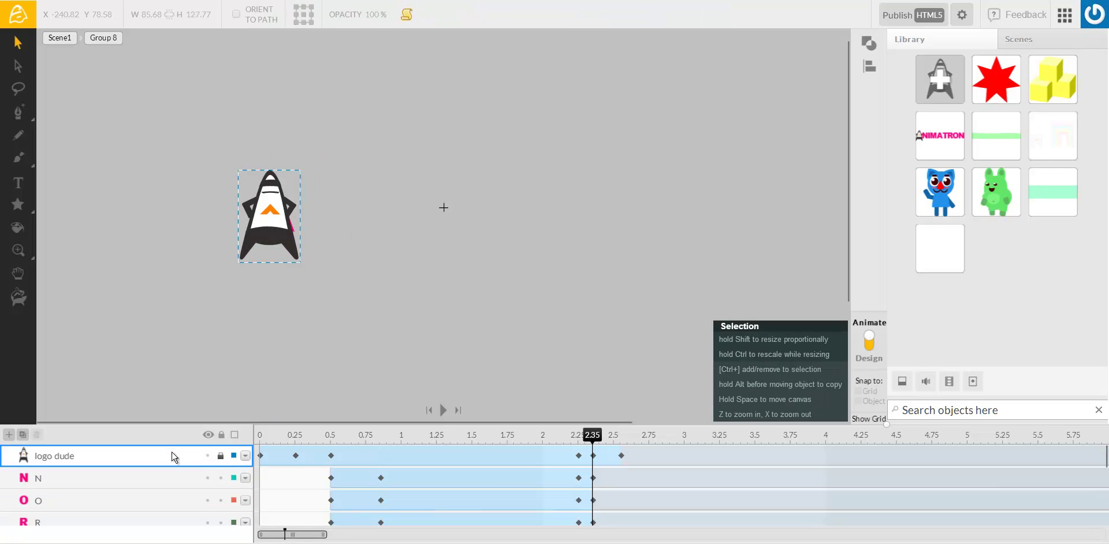
pyautogui.scroll(-1, 181, 502)
pyautogui.click(180, 503)
pyautogui.scroll(-1, 167, 493)
pyautogui.click(161, 490)
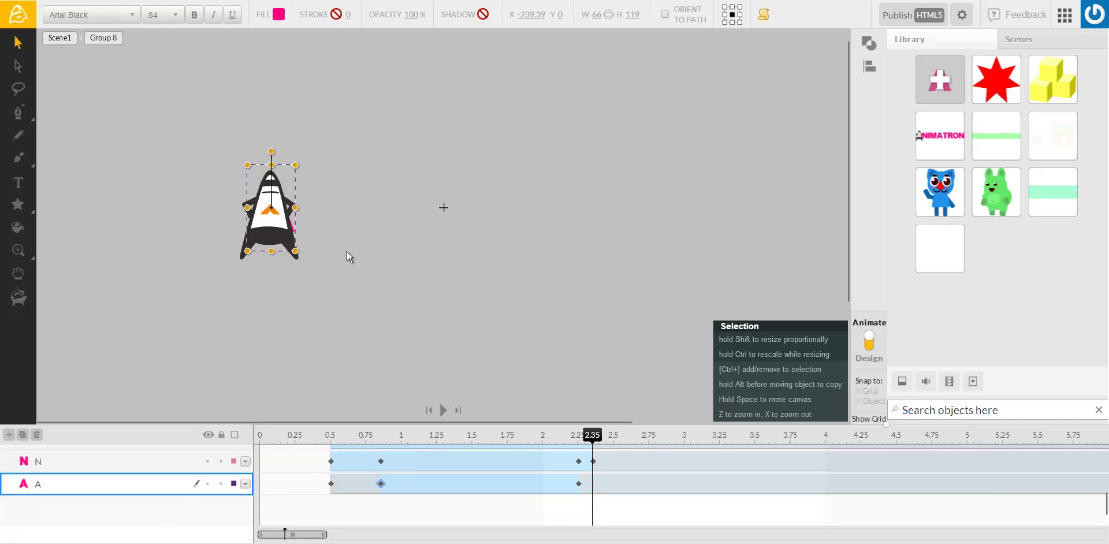
pyautogui.moveTo(277, 193); pyautogui.dragTo(278, 171)
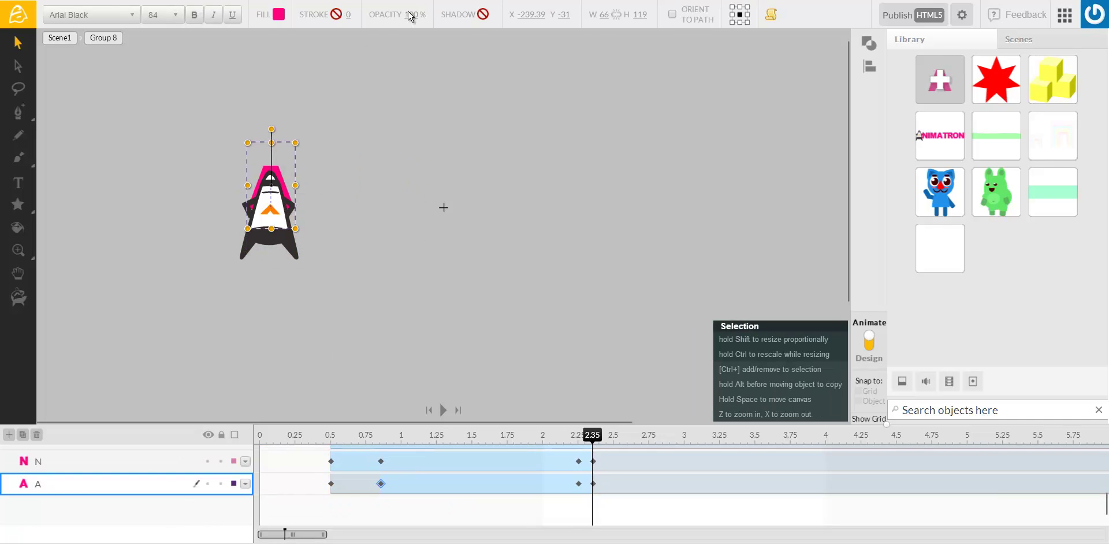
# Scrub through the scatter from 2.10 seconds and play the animation from the start.
pyautogui.click(556, 435)
pyautogui.moveTo(592, 433); pyautogui.dragTo(241, 463)
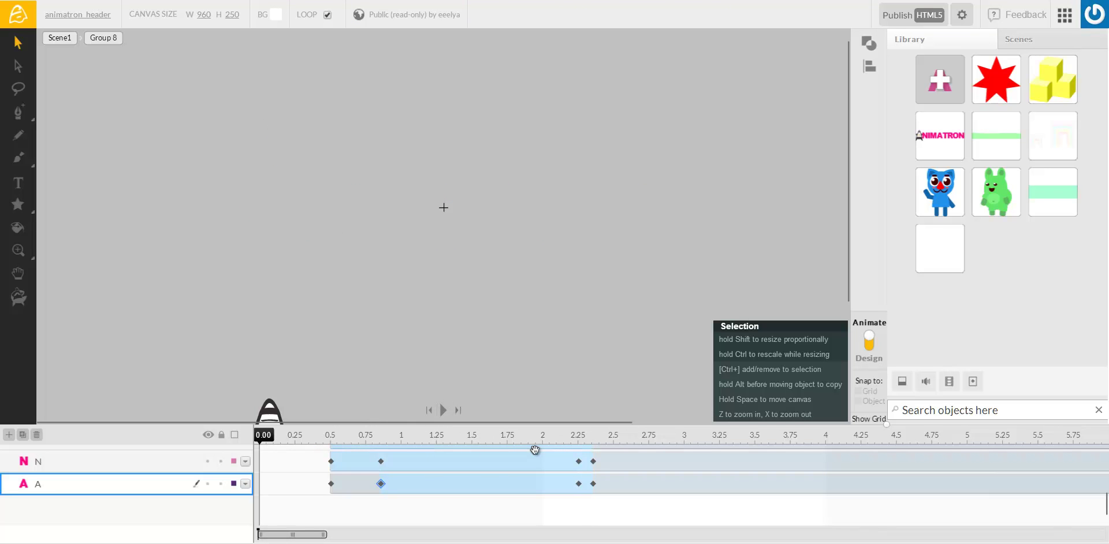
pyautogui.click(442, 410)
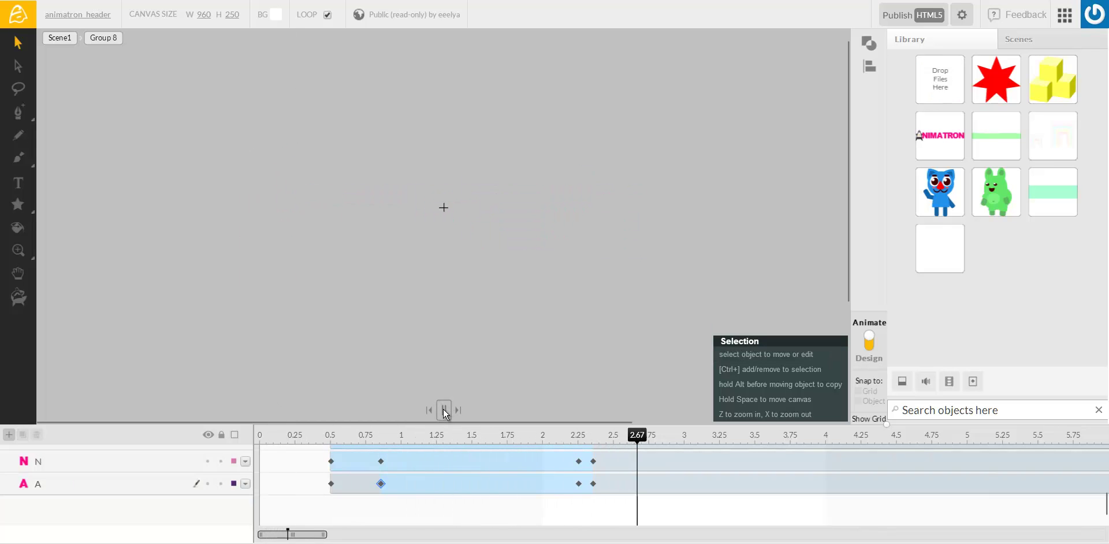
# Stop playback, exit Group 8 back to Scene1, and scrub through the full scene.
pyautogui.click(443, 409)
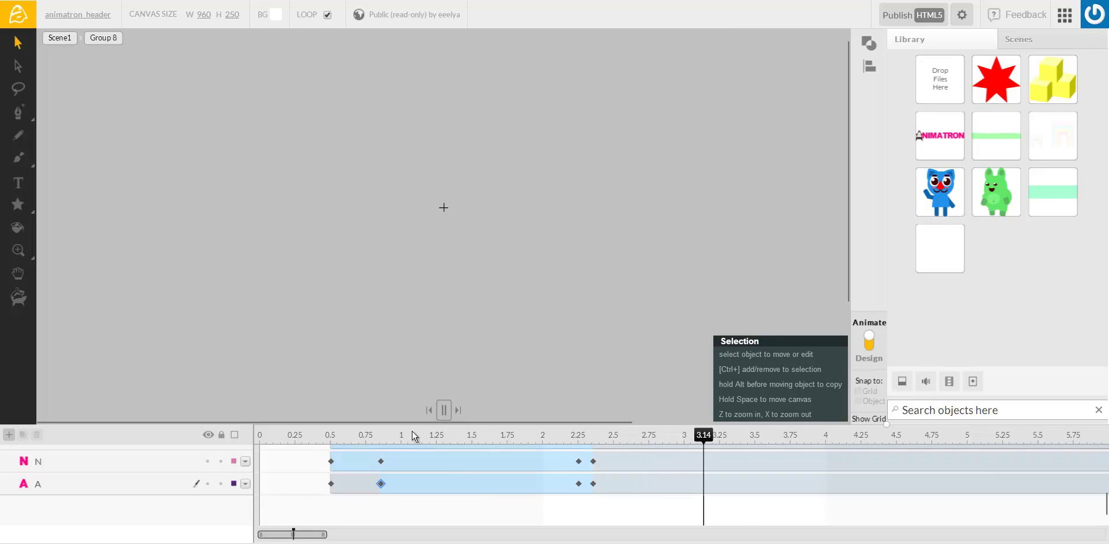
pyautogui.click(65, 39)
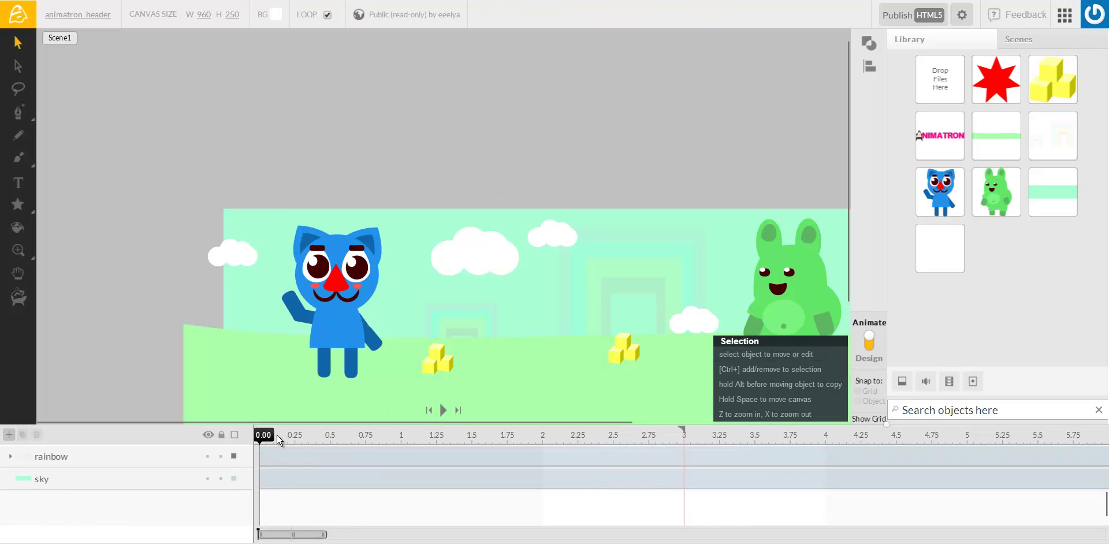
pyautogui.moveTo(289, 441); pyautogui.dragTo(171, 451)
# Publish the animatron_header banner as HTML5.
pyautogui.click(905, 20)
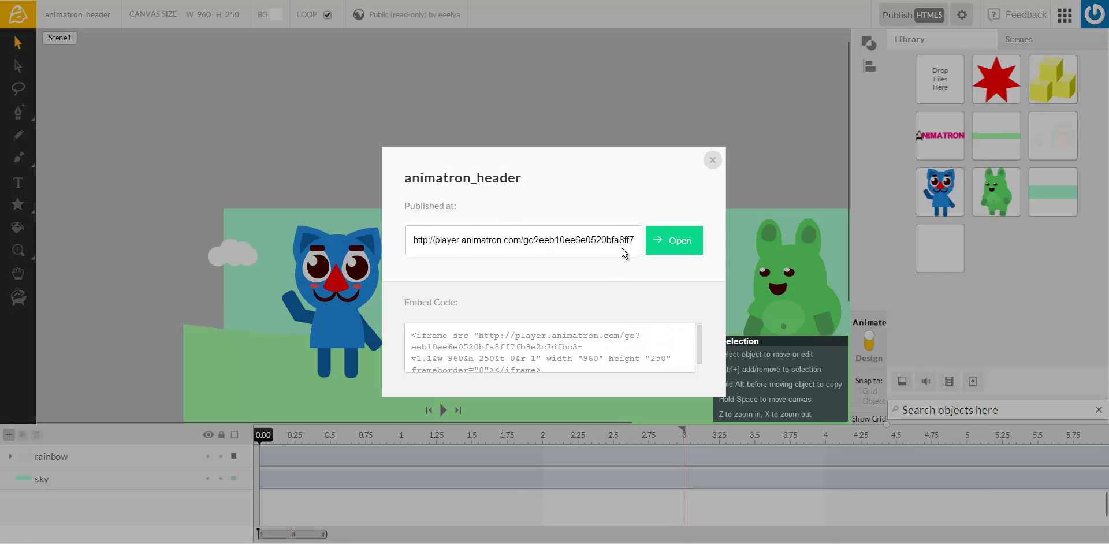